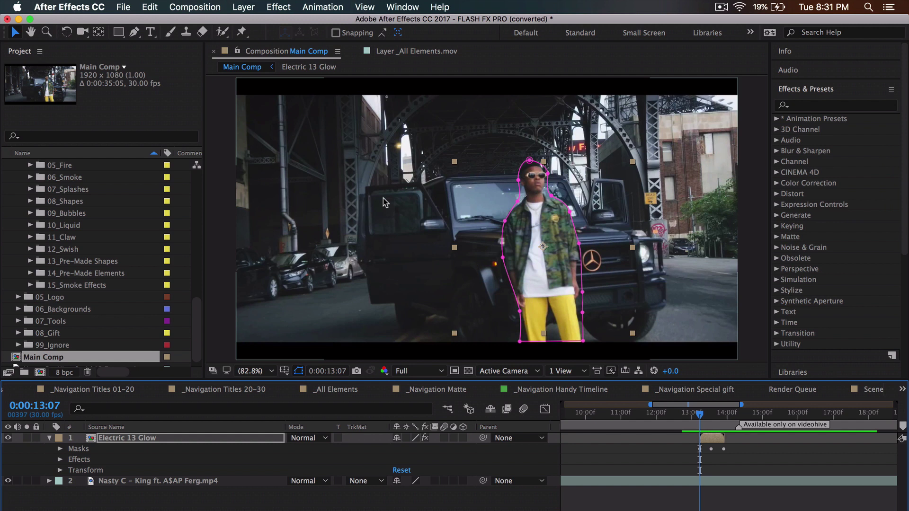
# - Look through the FLASH FX Pro folders in the project, from the scenes down to the smoke effects
pyautogui.scroll(10, 195, 224)
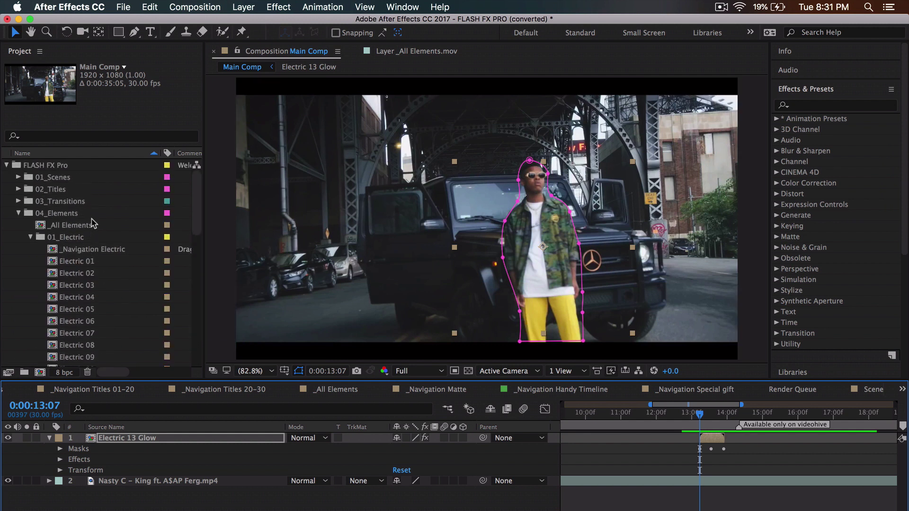
pyautogui.scroll(-15, 89, 189)
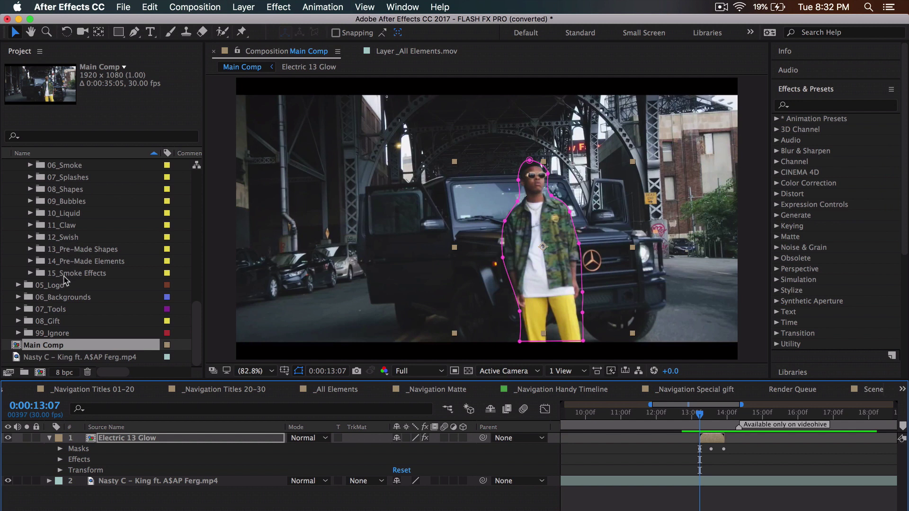
pyautogui.scroll(15, 64, 281)
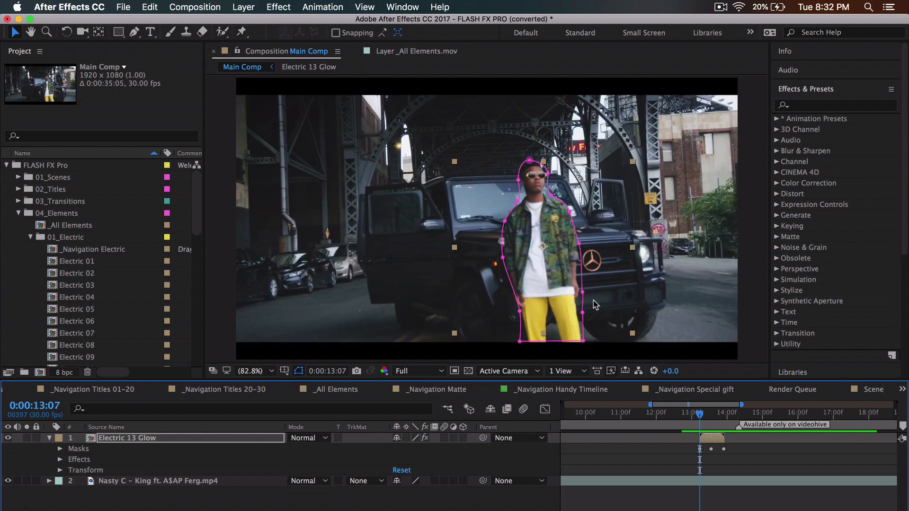
# - Switch to Chrome and review the Flash FX Pro - Animation Constructor item page on VideoHive, including its reviews and description
pyautogui.press('super+Tab')
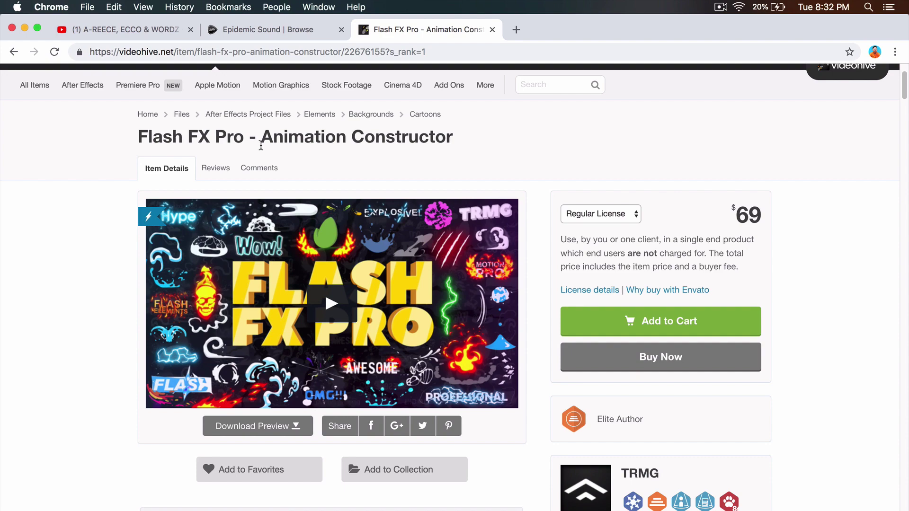
pyautogui.scroll(-3, 669, 288)
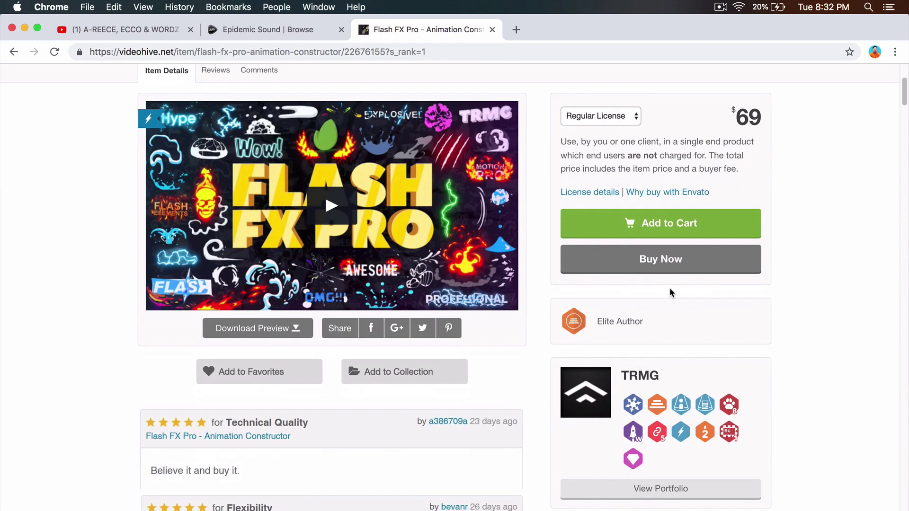
pyautogui.scroll(-10, 829, 347)
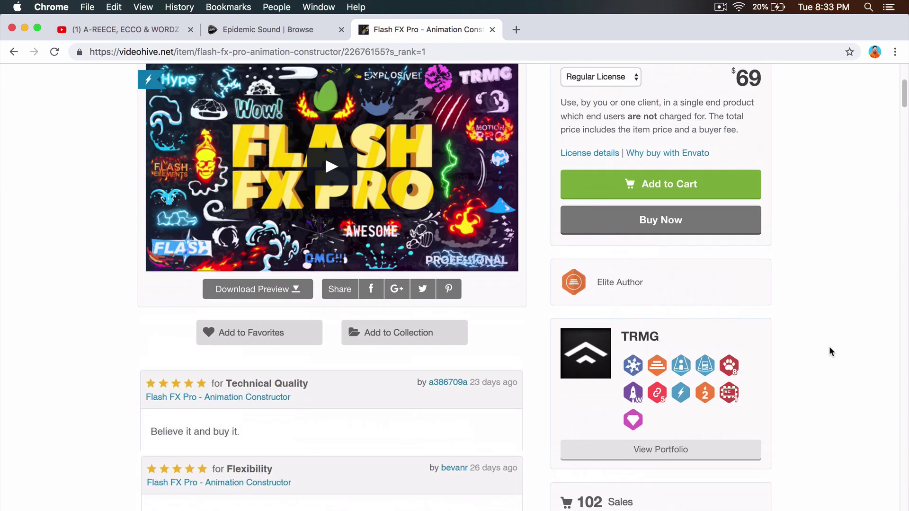
pyautogui.scroll(8, 829, 350)
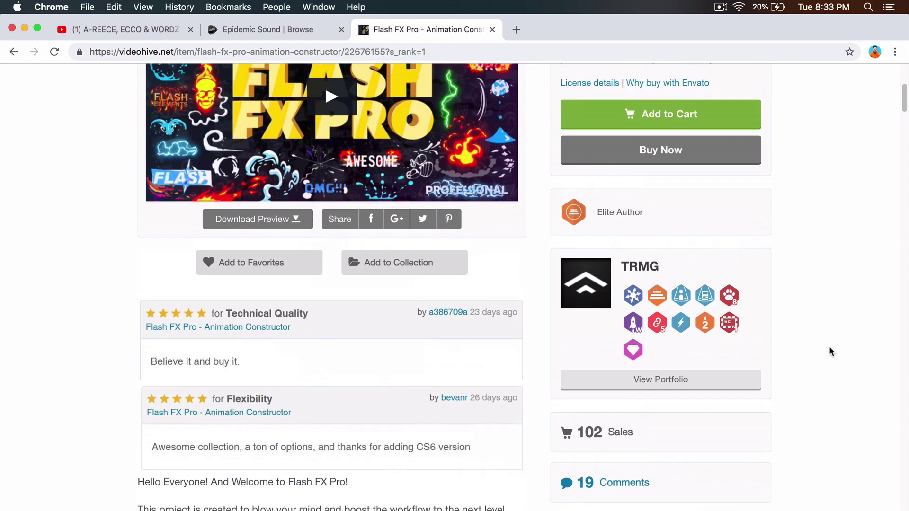
pyautogui.scroll(3, 829, 351)
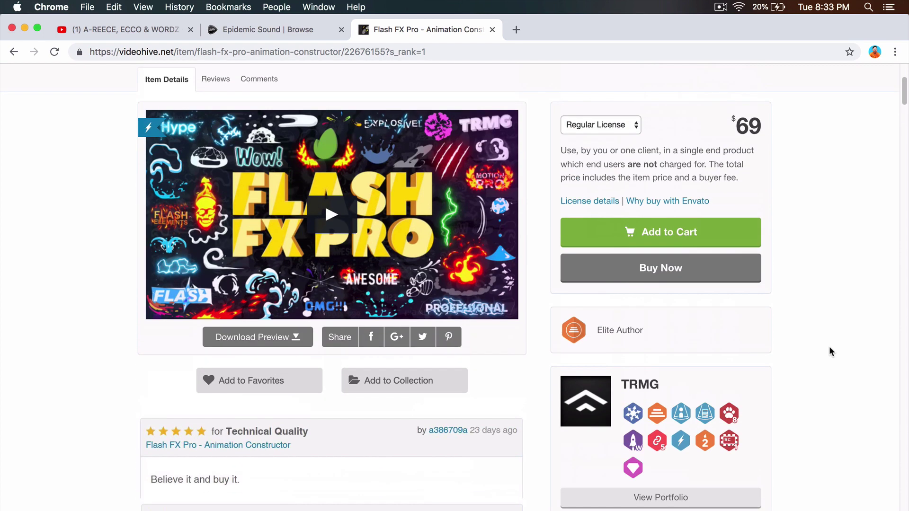
pyautogui.scroll(-14, 492, 285)
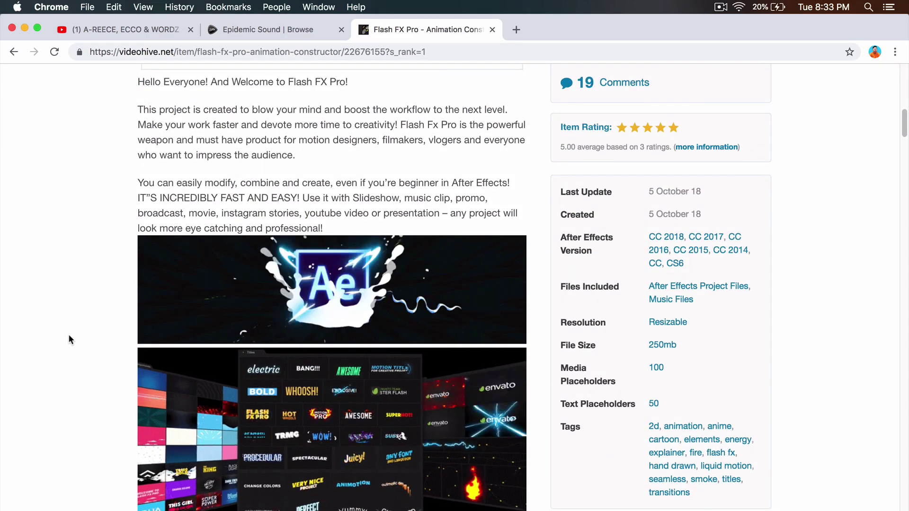
pyautogui.scroll(-10, 69, 337)
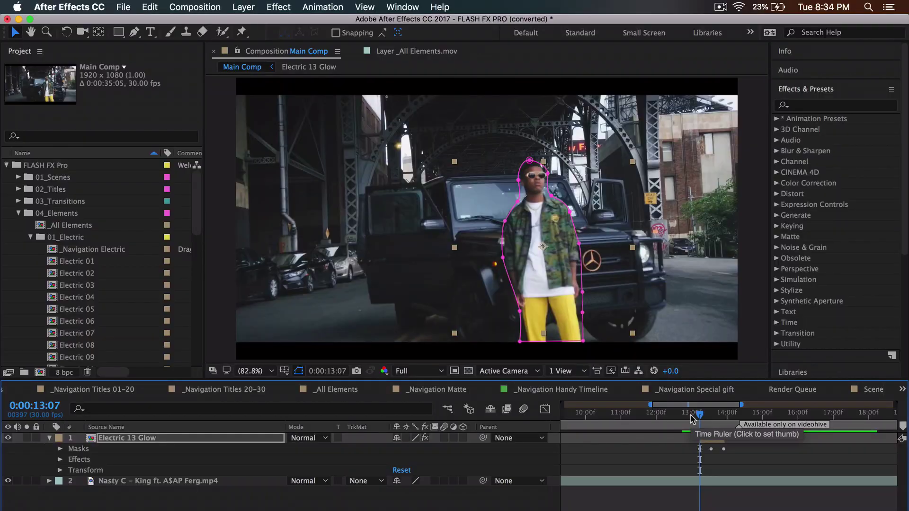
# - Play back the Electric 13 Glow effect around the man in Main Comp, starting from 0:00:13:04
pyautogui.moveTo(695, 416); pyautogui.dragTo(696, 417)
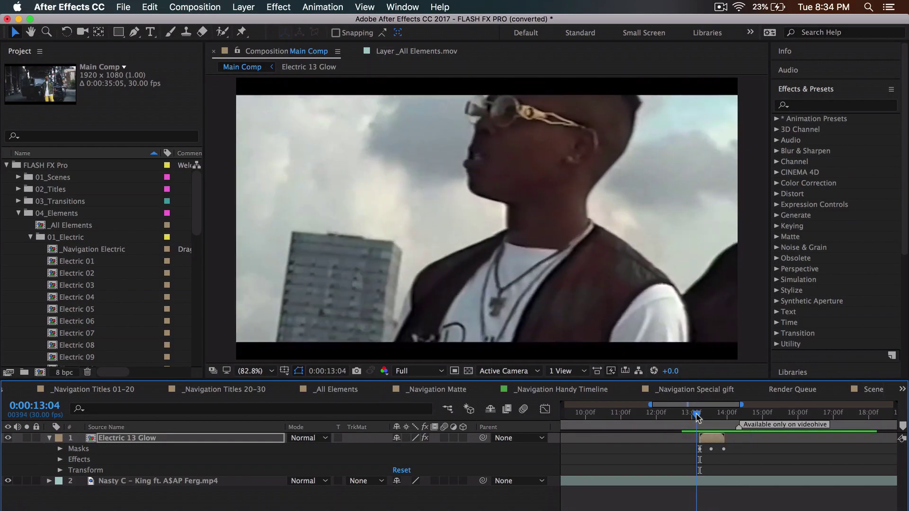
pyautogui.press('space')
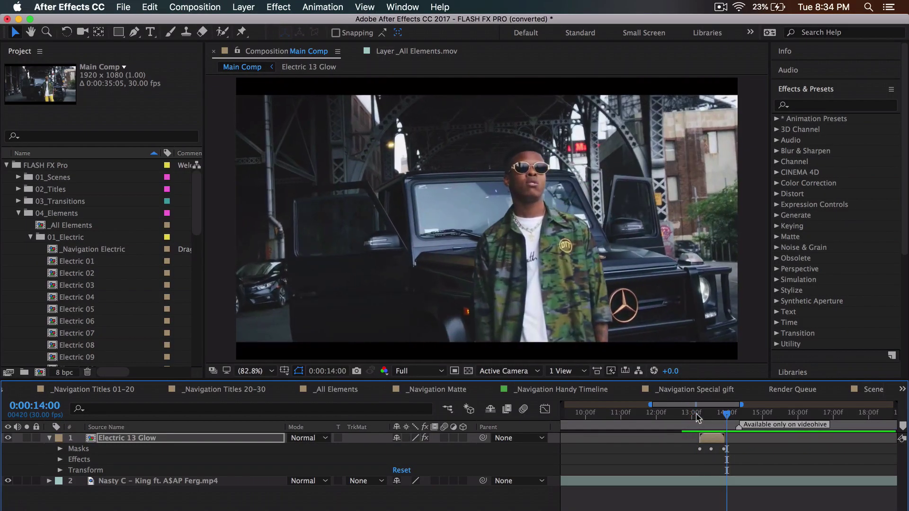
pyautogui.press('space')
pyautogui.press('space')
pyautogui.press('space')
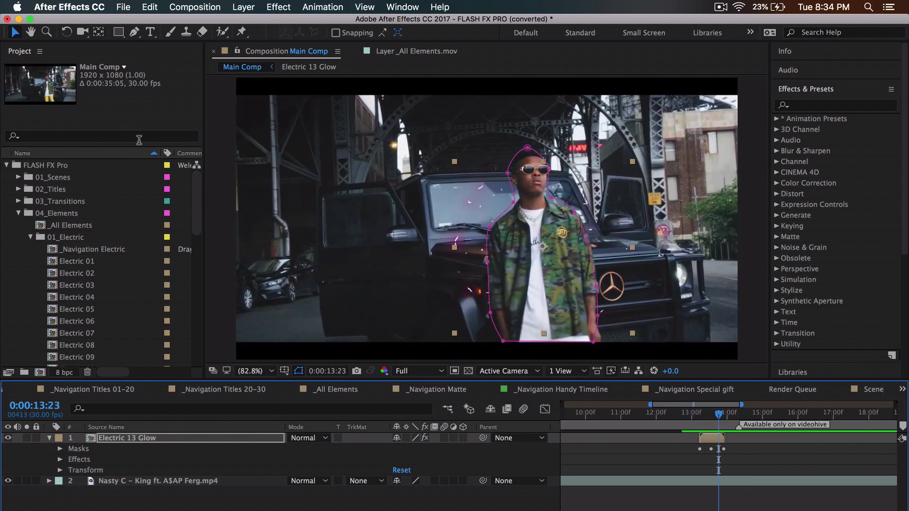
# - Open FLASH FX PRO.aep from the FLASH FX PRO Kingtuts folder, discarding changes to the current project and accepting the version conversion
pyautogui.click(125, 9)
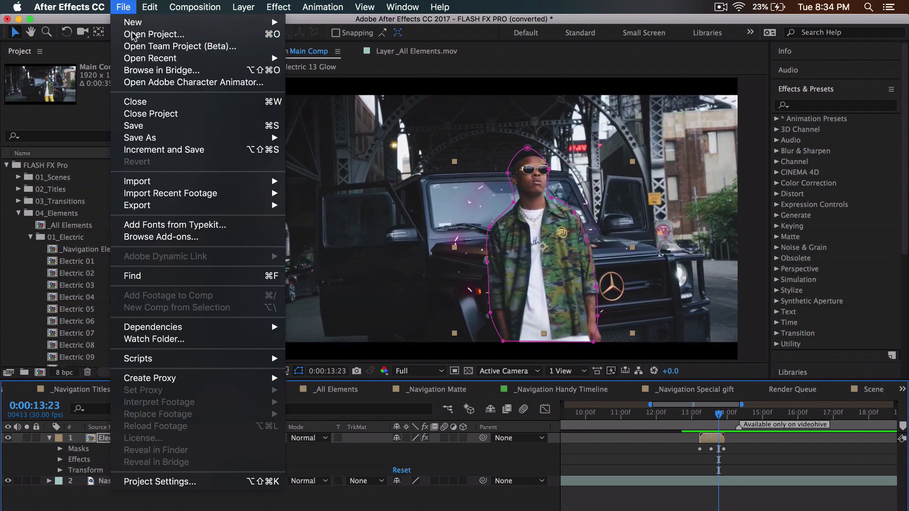
pyautogui.click(132, 34)
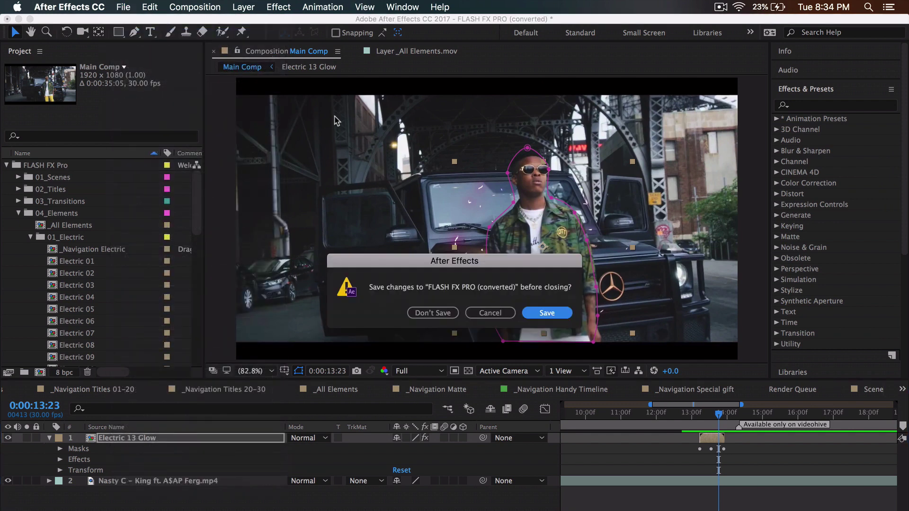
pyautogui.click(442, 312)
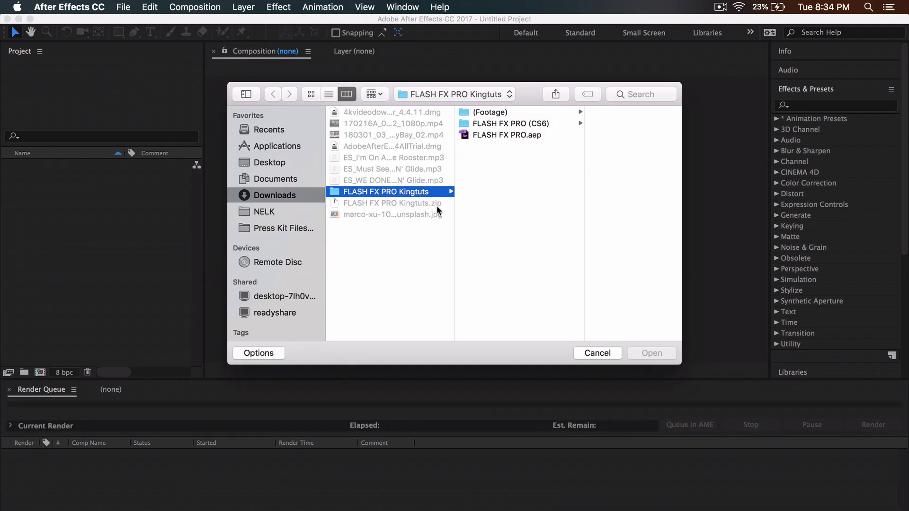
pyautogui.click(493, 137)
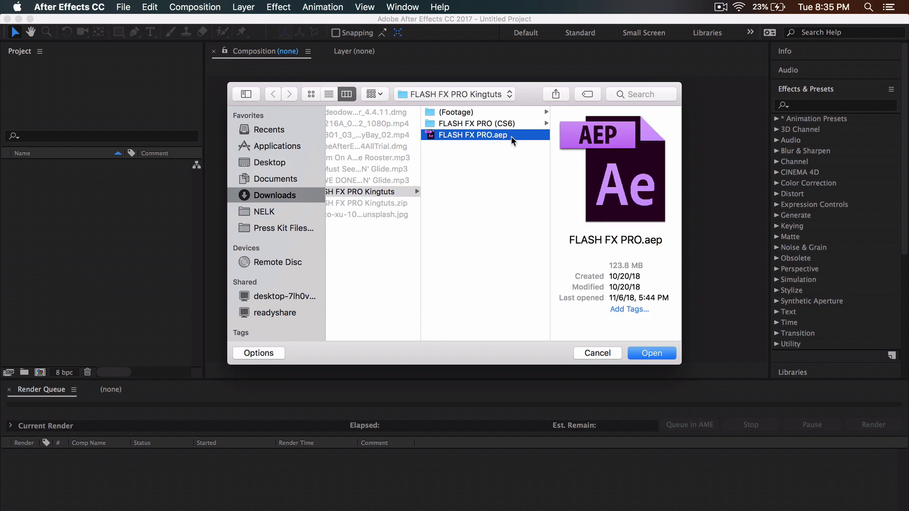
pyautogui.click(502, 123)
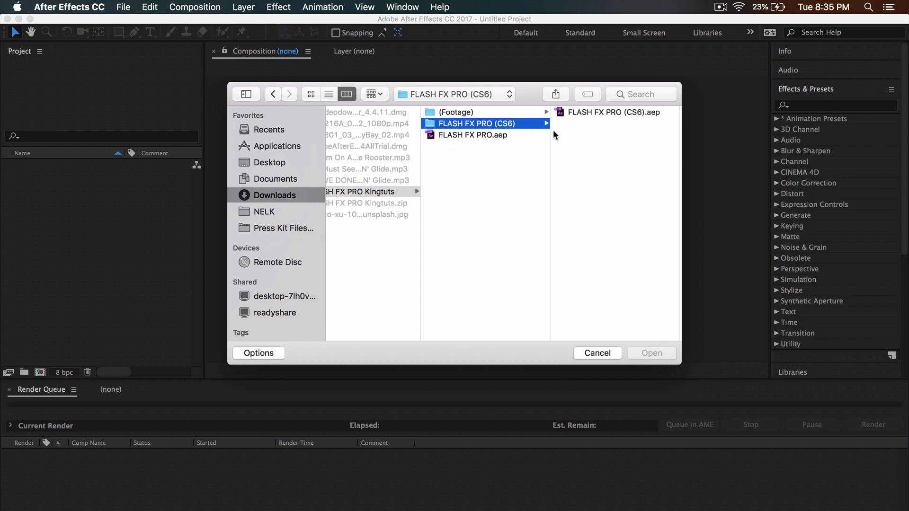
pyautogui.click(484, 137)
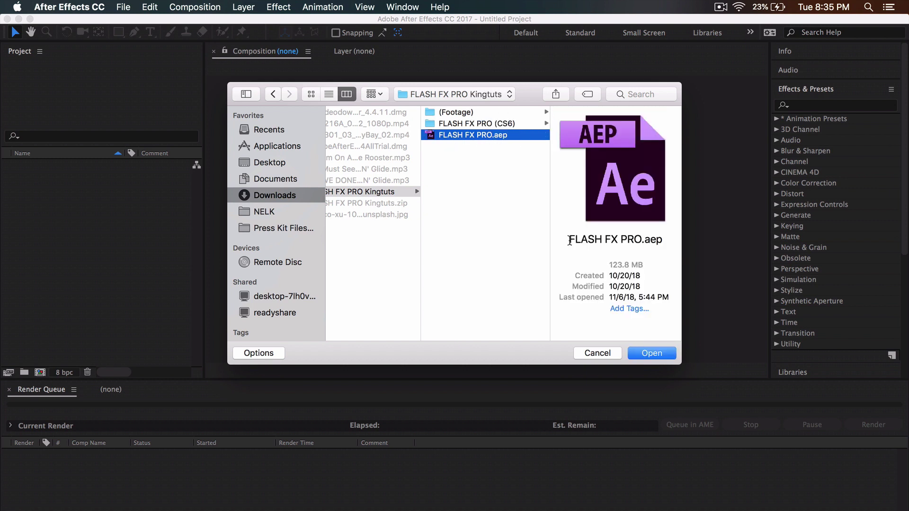
pyautogui.click(646, 350)
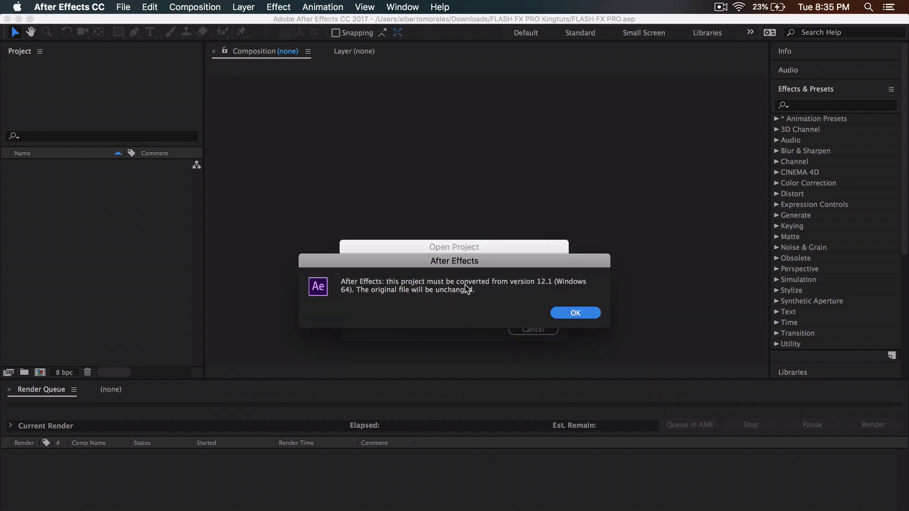
pyautogui.click(572, 312)
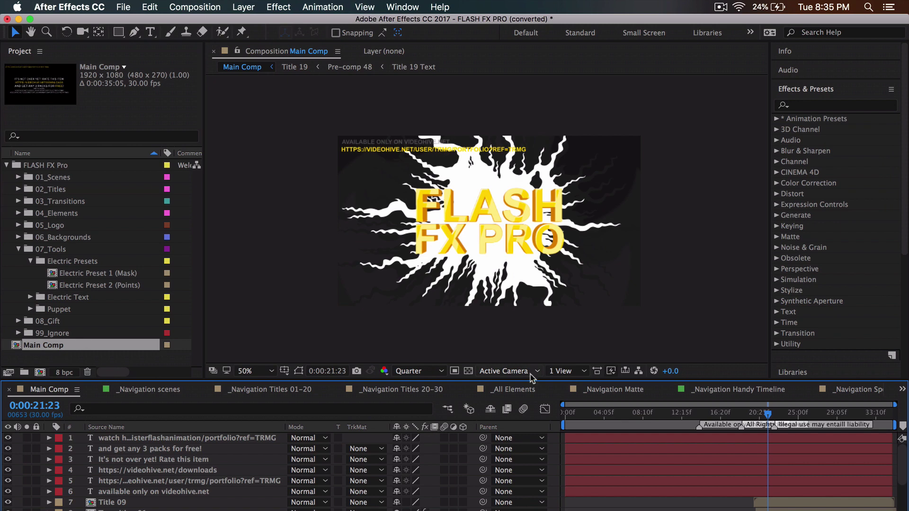
# - Delete all existing layers from Main Comp
pyautogui.moveTo(704, 417); pyautogui.dragTo(642, 415)
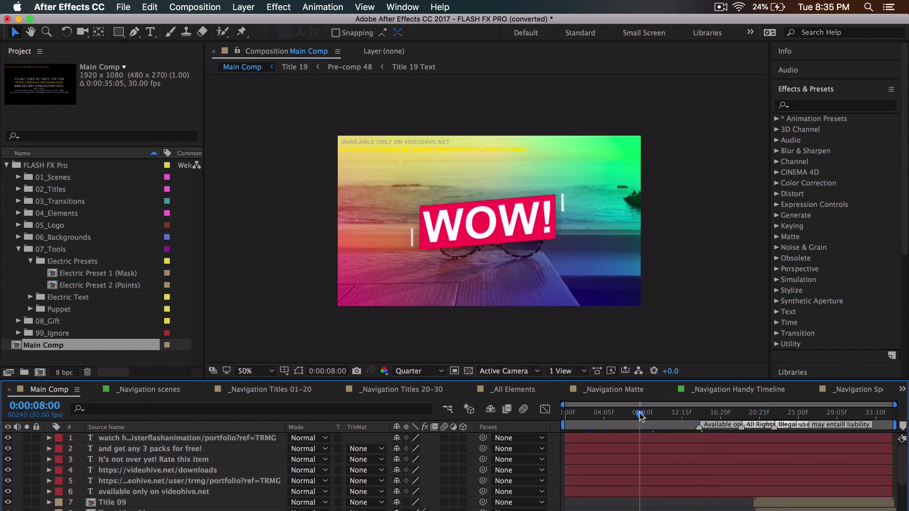
pyautogui.scroll(-5, 210, 476)
pyautogui.scroll(4, 209, 476)
pyautogui.scroll(-5, 209, 476)
pyautogui.scroll(6, 210, 475)
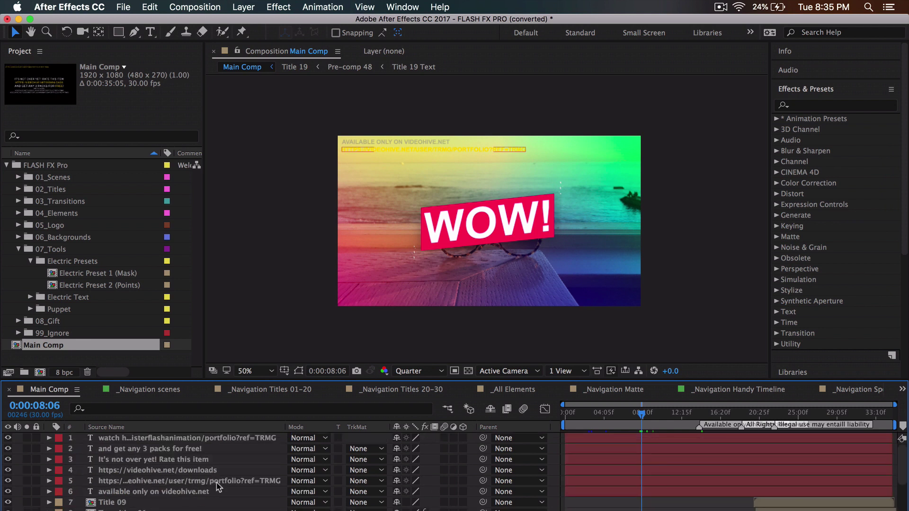
pyautogui.keyDown('shift'); pyautogui.click(217, 486); pyautogui.keyUp('shift')
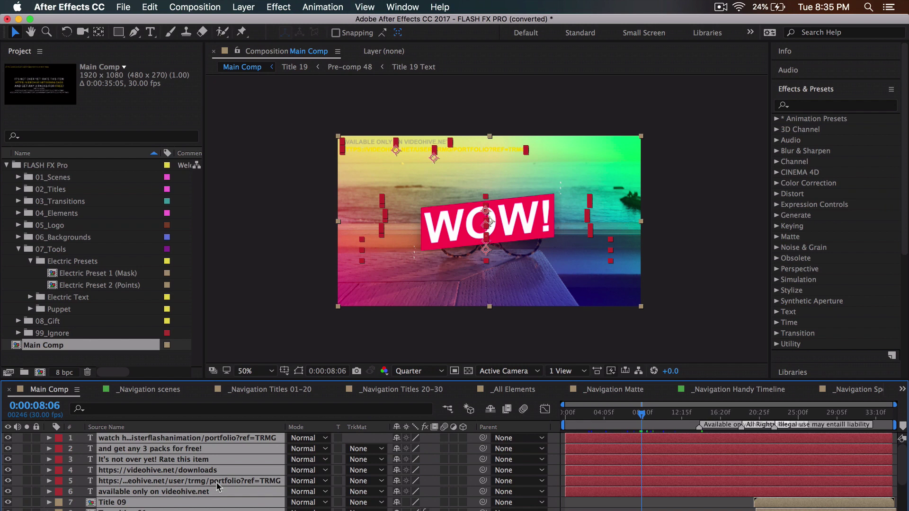
pyautogui.press('Delete')
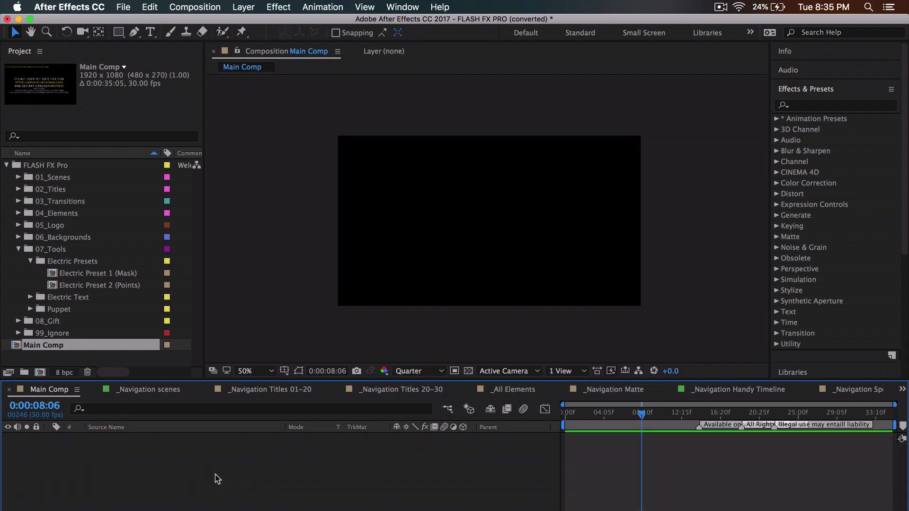
# - Import the video Nasty C - King ft. A$AP Ferg.mp4 into the project
pyautogui.click(132, 5)
pyautogui.click(305, 186)
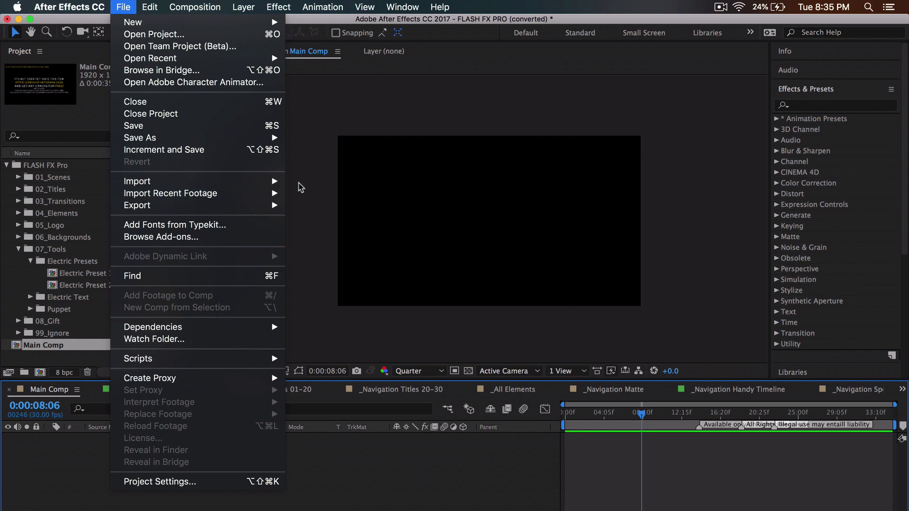
pyautogui.click(363, 148)
pyautogui.doubleClick(362, 158)
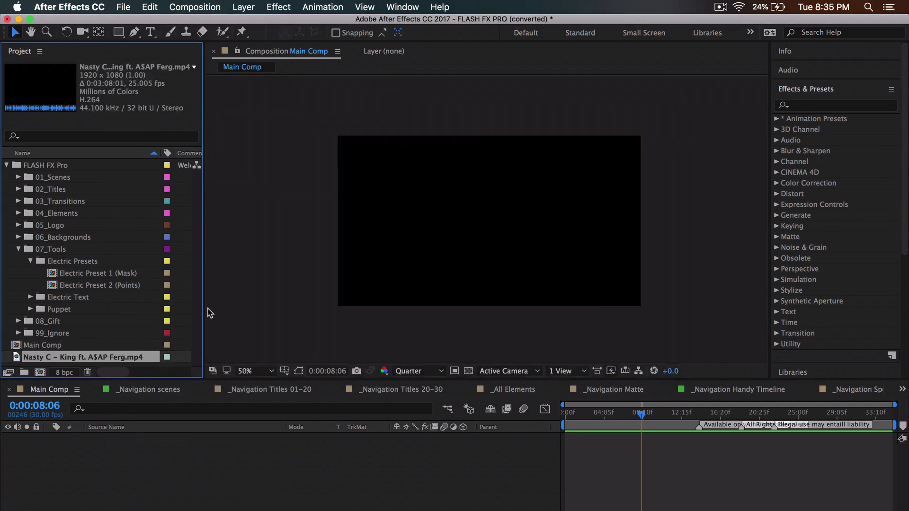
# - Add the imported music video to Main Comp as a layer and move the current time to 0:00:13:12
pyautogui.moveTo(128, 353); pyautogui.dragTo(201, 486)
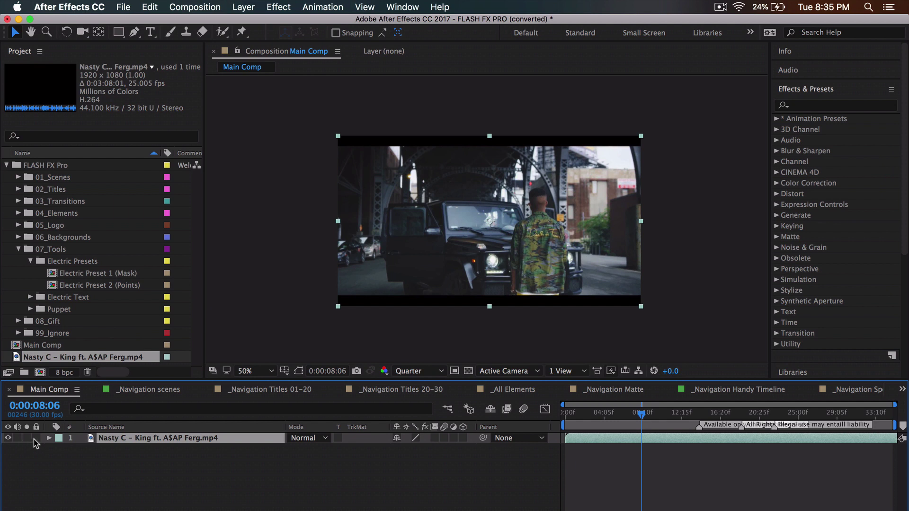
pyautogui.click(8, 438)
pyautogui.click(7, 439)
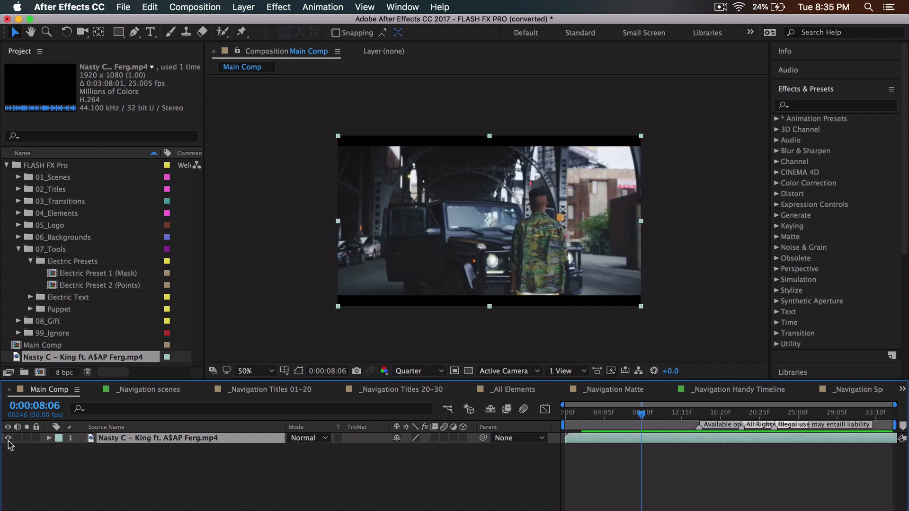
pyautogui.click(644, 412)
pyautogui.moveTo(645, 415); pyautogui.dragTo(691, 420)
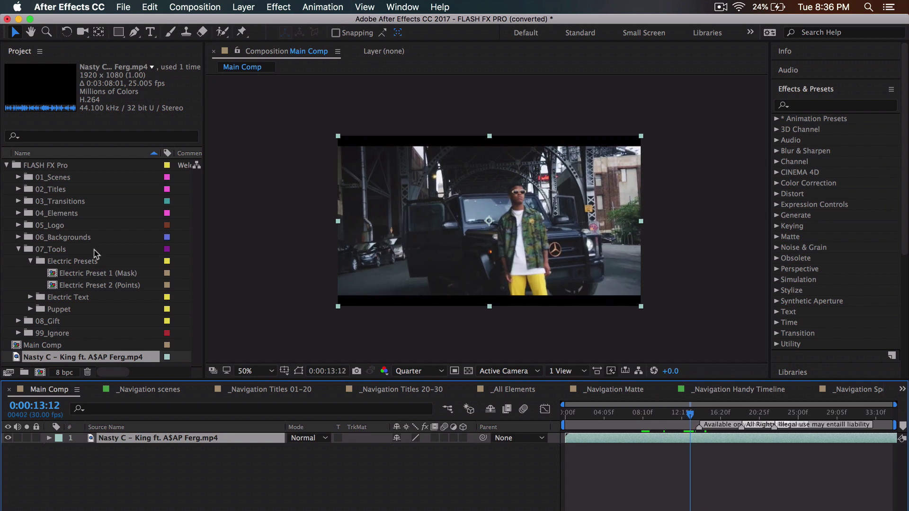
# - Collapse the 07_Tools folder, then open the _Navigation scenes composition from 01_Scenes and scrub through its previews
pyautogui.click(19, 249)
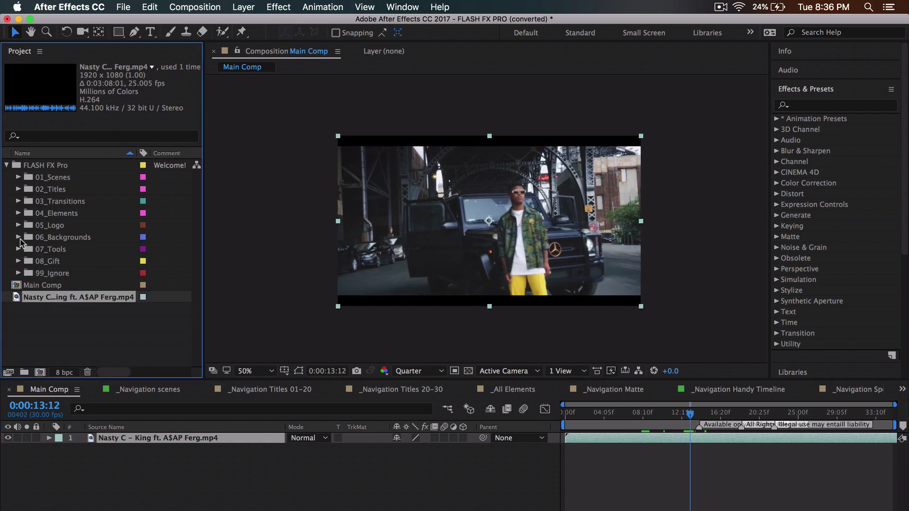
pyautogui.click(47, 177)
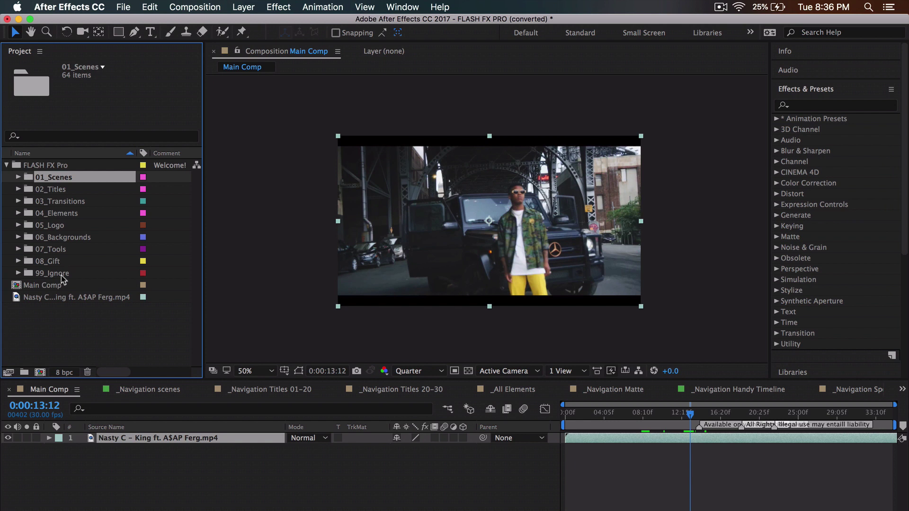
pyautogui.doubleClick(82, 178)
pyautogui.doubleClick(83, 180)
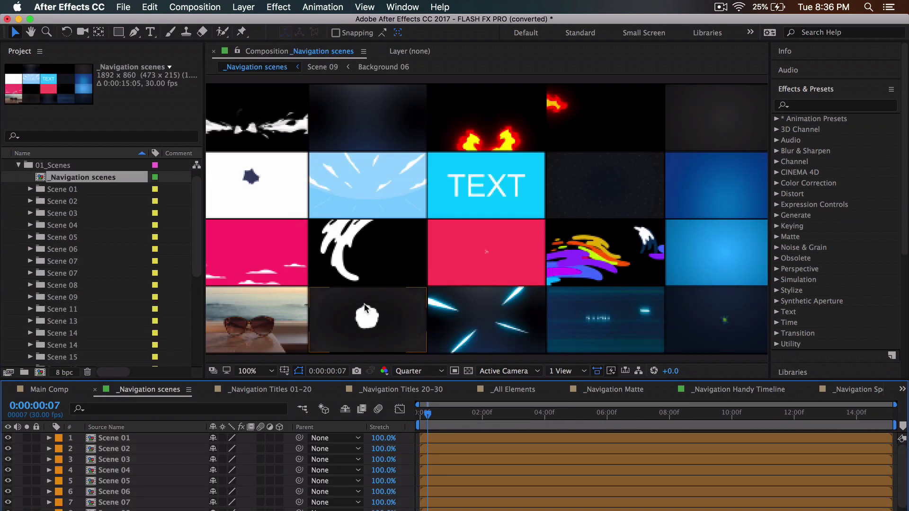
pyautogui.moveTo(475, 413); pyautogui.dragTo(509, 413)
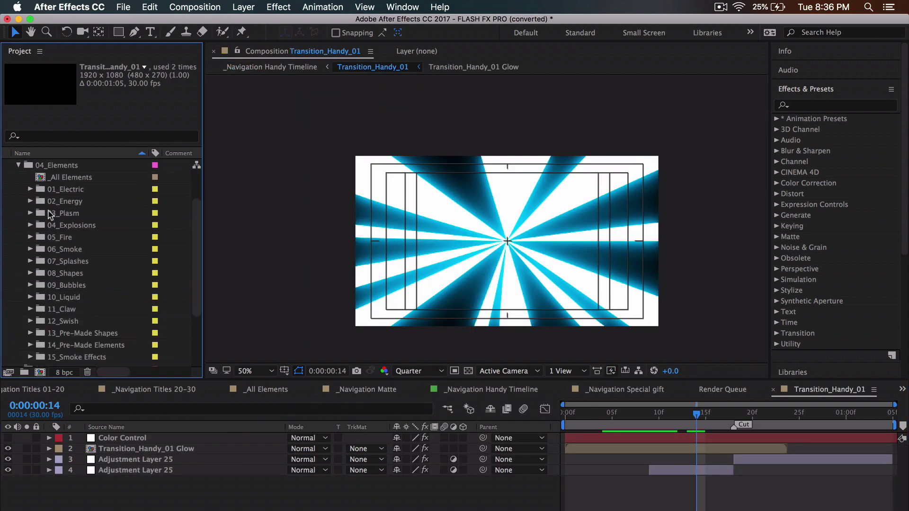
# - Expand the 01_Electric folder in 04_Elements and view the _All Elements composition
pyautogui.click(30, 189)
pyautogui.scroll(-2, 74, 195)
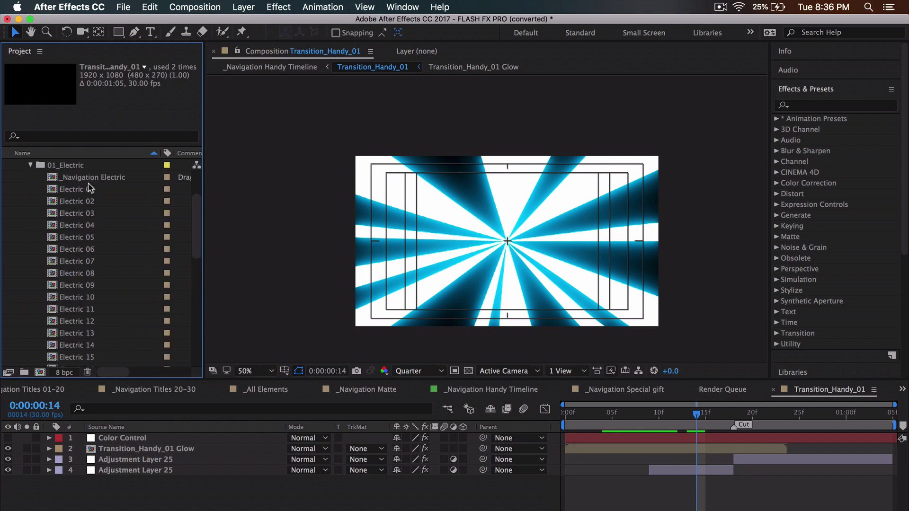
pyautogui.scroll(4, 90, 189)
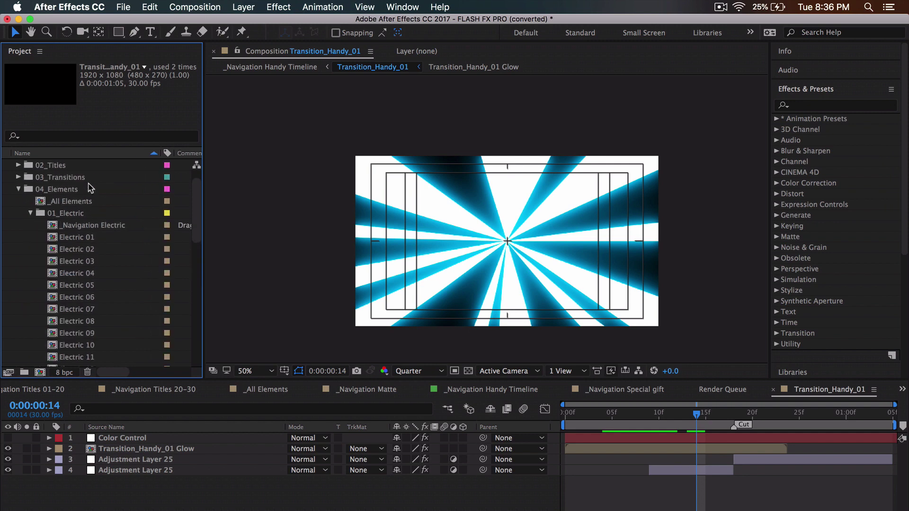
pyautogui.doubleClick(65, 202)
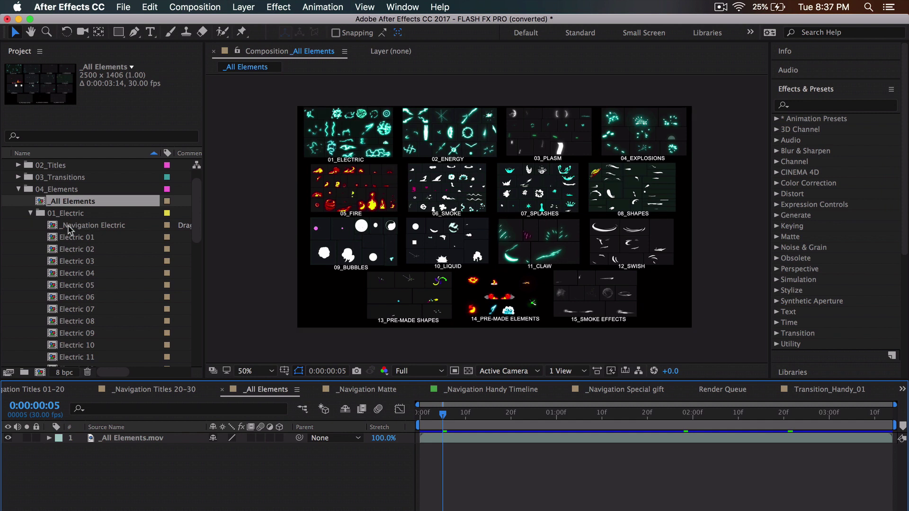
pyautogui.click(45, 214)
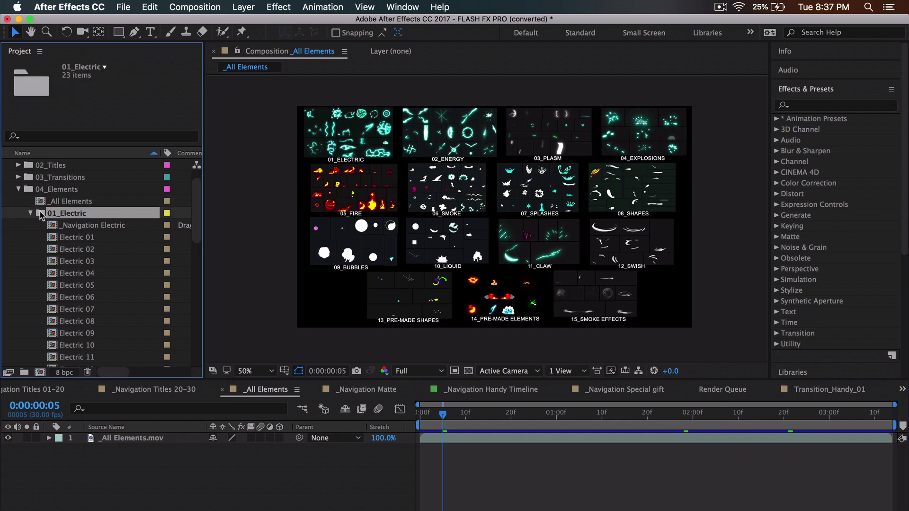
# - Open the _Navigation Electric composition, scrub to 0:00:00:05 and select the round electric element Electric 13
pyautogui.scroll(-3, 32, 217)
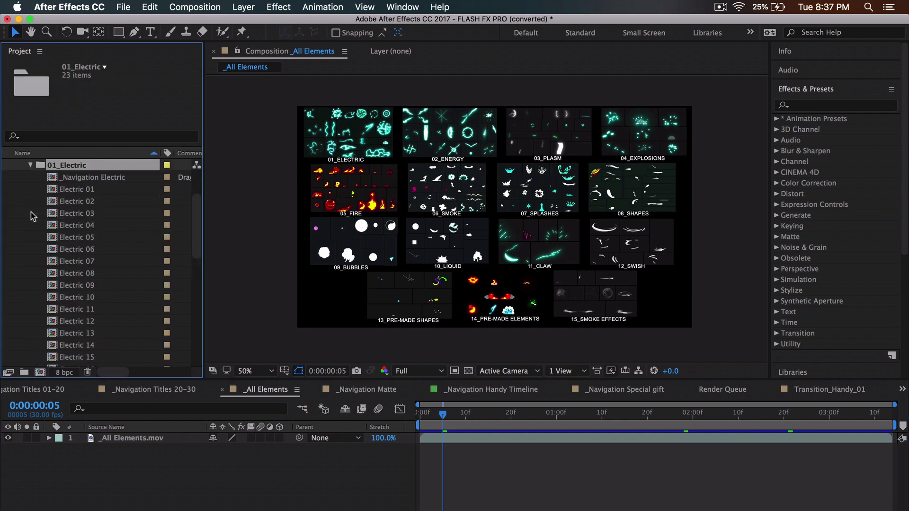
pyautogui.doubleClick(81, 178)
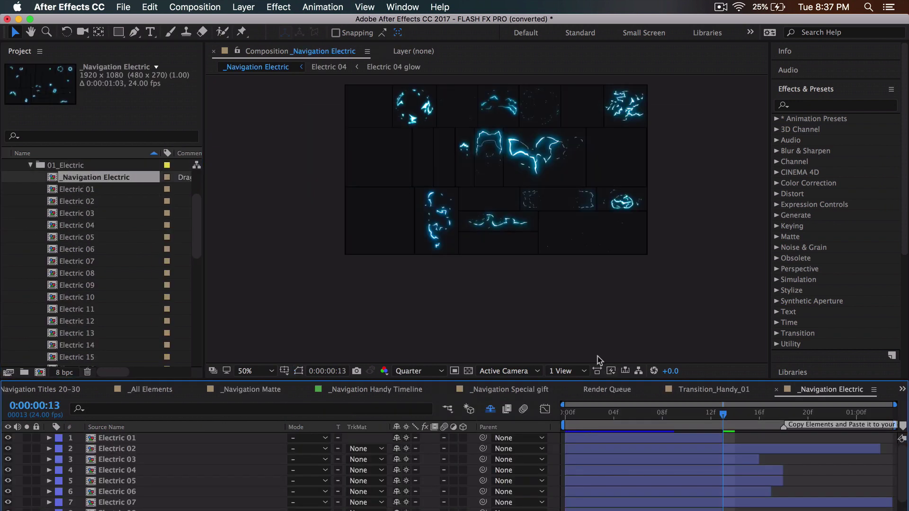
pyautogui.click(485, 204)
pyautogui.moveTo(615, 414); pyautogui.dragTo(626, 415)
pyautogui.click(609, 205)
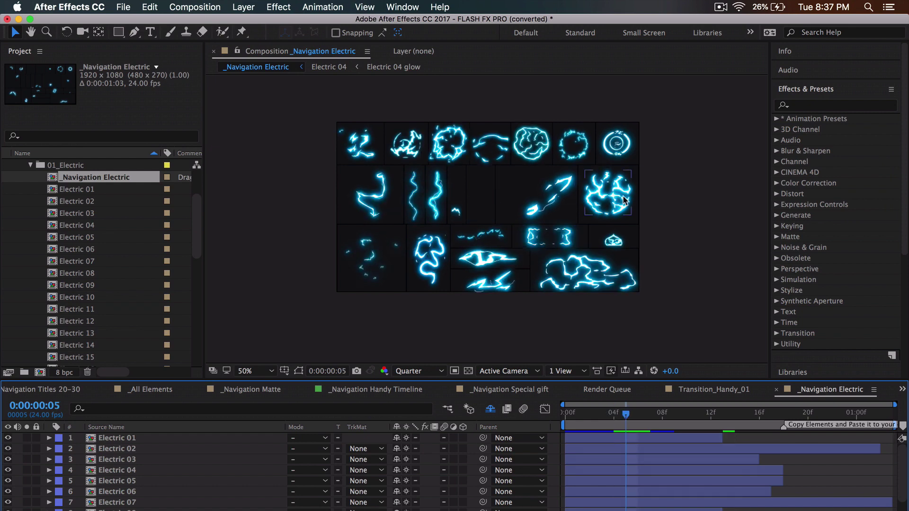
# - Copy the Electric 13 Glow layer from the Electric 13 composition and paste it into Main Comp
pyautogui.doubleClick(623, 201)
pyautogui.click(133, 439)
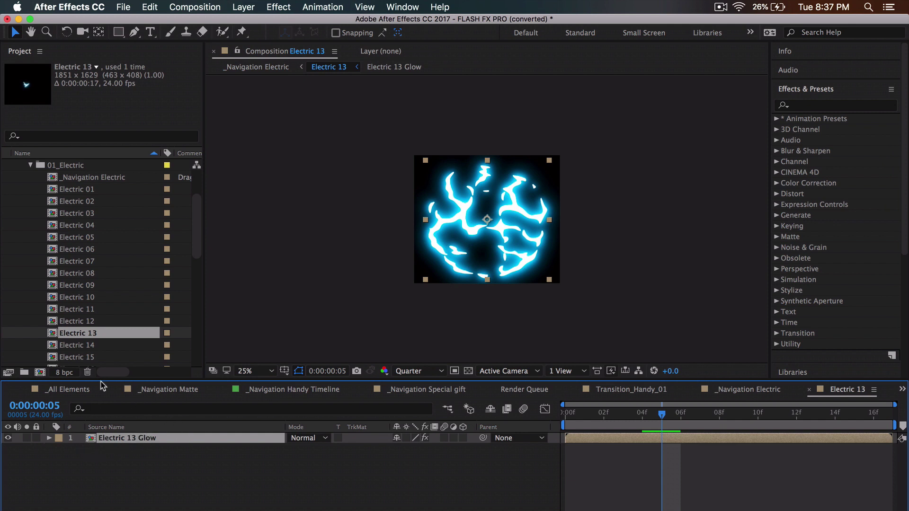
pyautogui.scroll(-10, 90, 274)
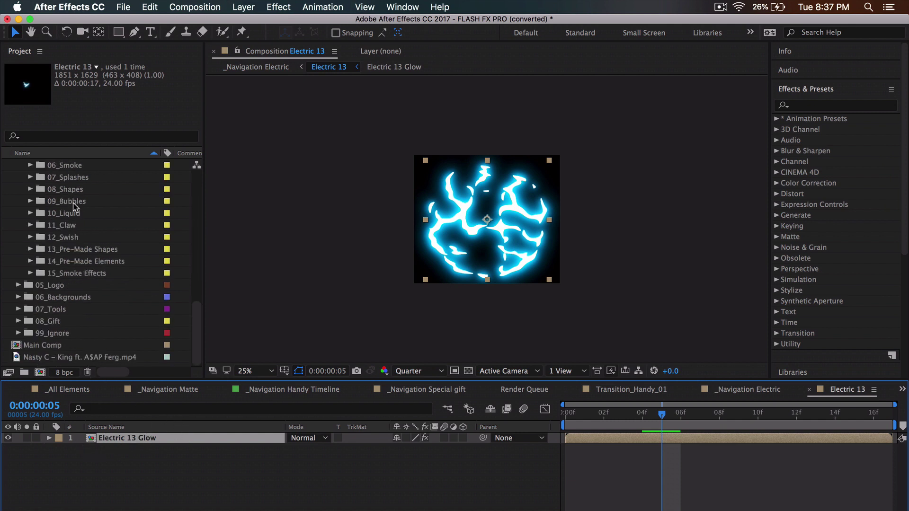
pyautogui.doubleClick(47, 346)
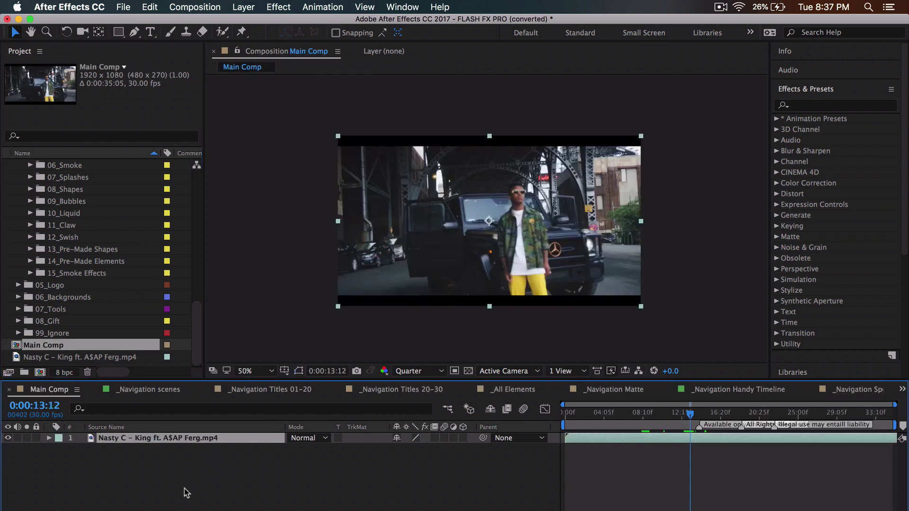
pyautogui.press('super+v')
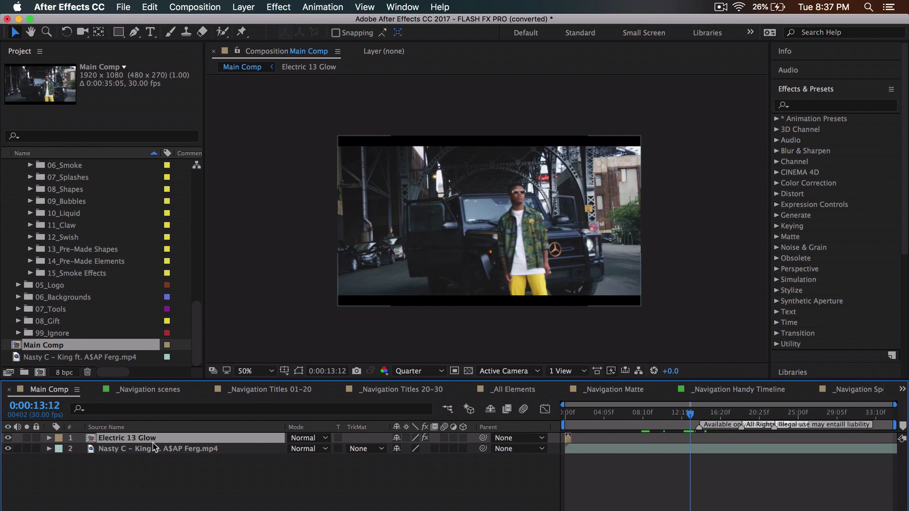
# - Move the Electric 13 Glow layer in time so it starts at about 0:00:13:12 in Main Comp
pyautogui.click(255, 370)
pyautogui.click(255, 309)
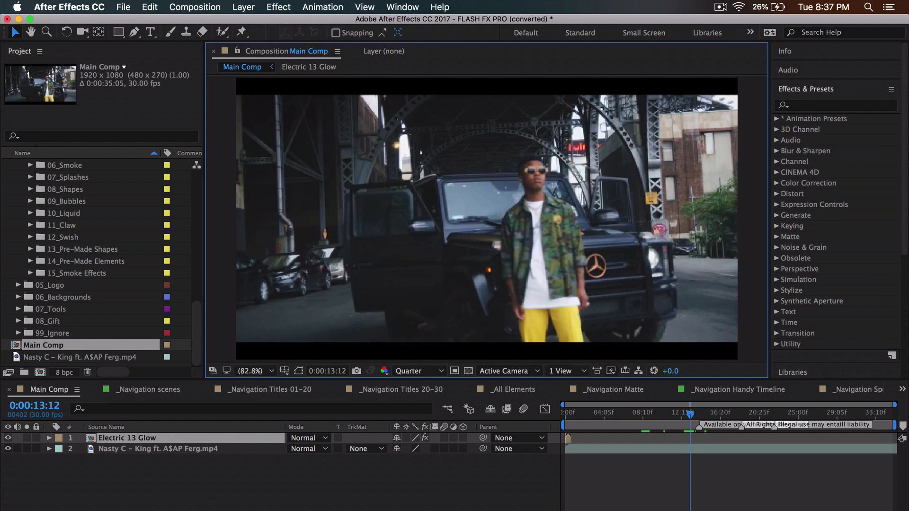
pyautogui.scroll(5, 572, 471)
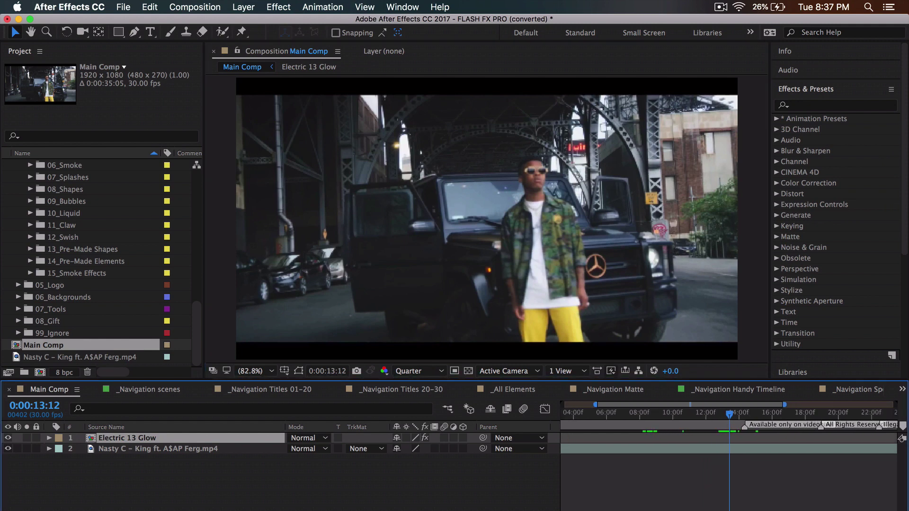
pyautogui.moveTo(574, 441); pyautogui.dragTo(644, 442)
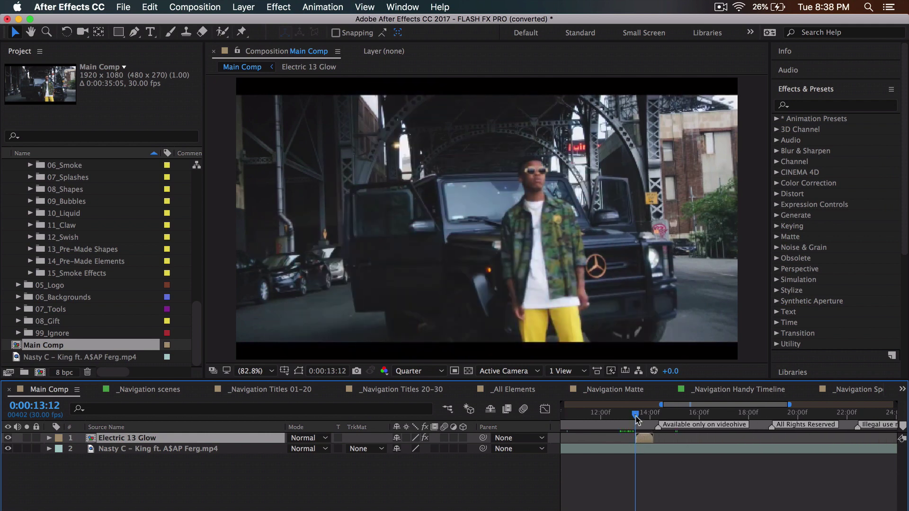
# - At 0:00:13:18, scale down the Electric 13 Glow layer and centre it over the performer's body
pyautogui.moveTo(636, 415); pyautogui.dragTo(641, 416)
pyautogui.moveTo(480, 242)
pyautogui.mouseDown()
pyautogui.moveTo(507, 201)
pyautogui.moveTo(479, 236)
pyautogui.mouseUp()
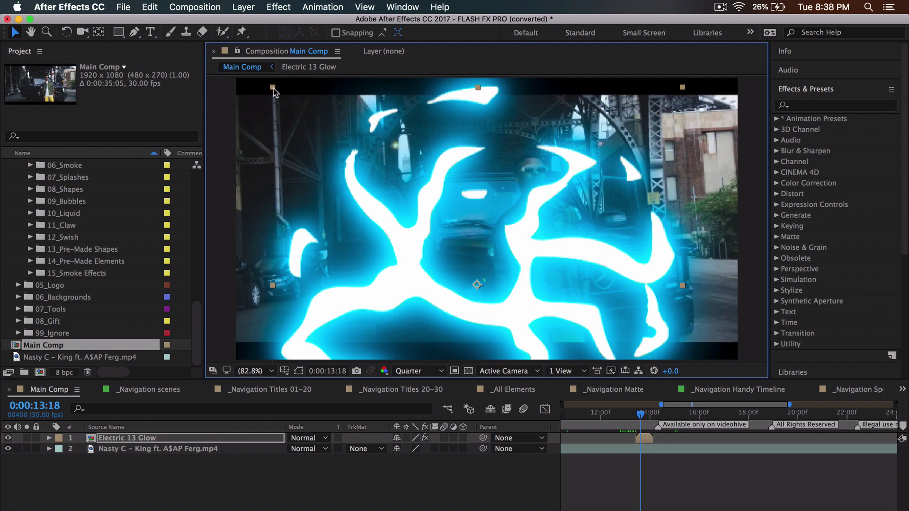
pyautogui.moveTo(274, 90); pyautogui.dragTo(438, 239)
pyautogui.moveTo(488, 298); pyautogui.dragTo(546, 267)
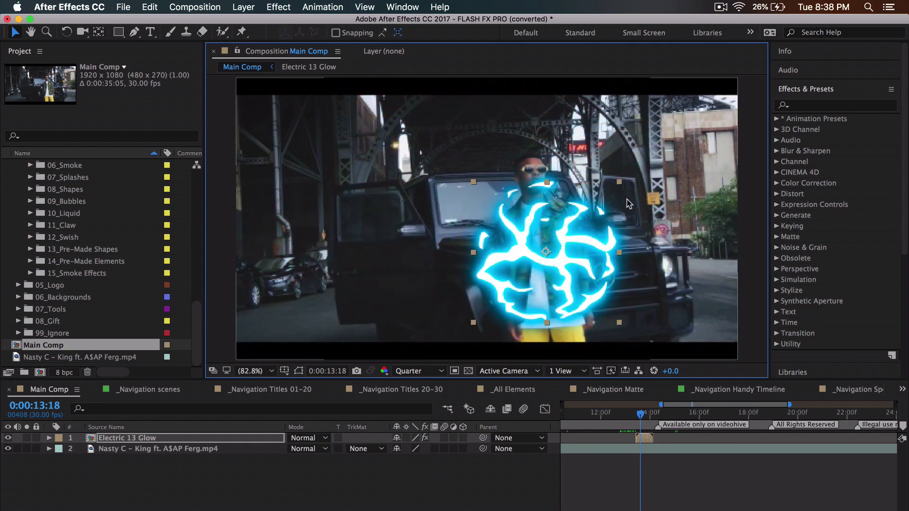
pyautogui.moveTo(618, 183); pyautogui.dragTo(656, 168)
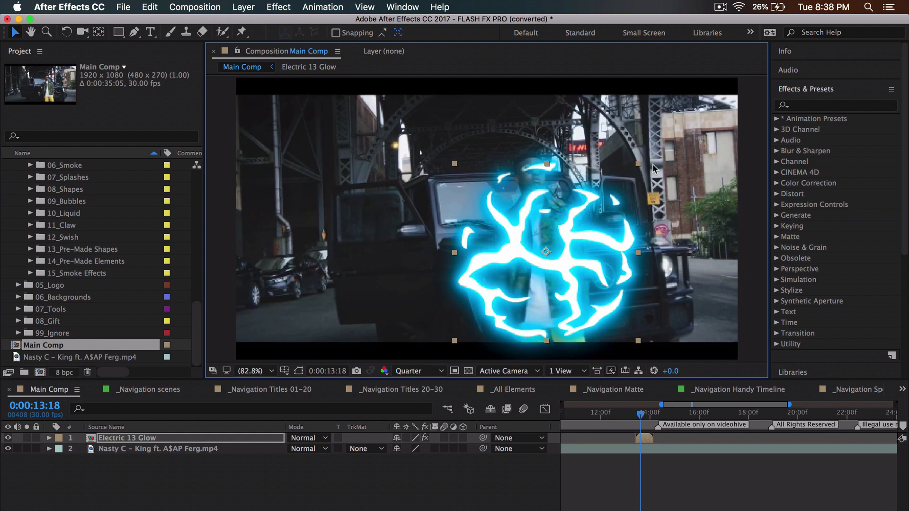
# - Draw a closed Pen mask on Electric 13 Glow around the performer's outline, hiding the layer while tracing and showing it again
pyautogui.click(640, 416)
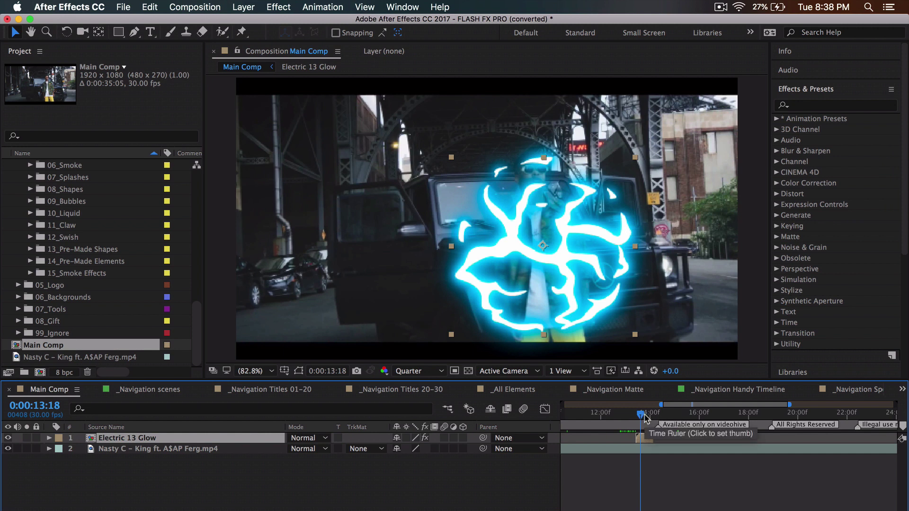
pyautogui.press('g')
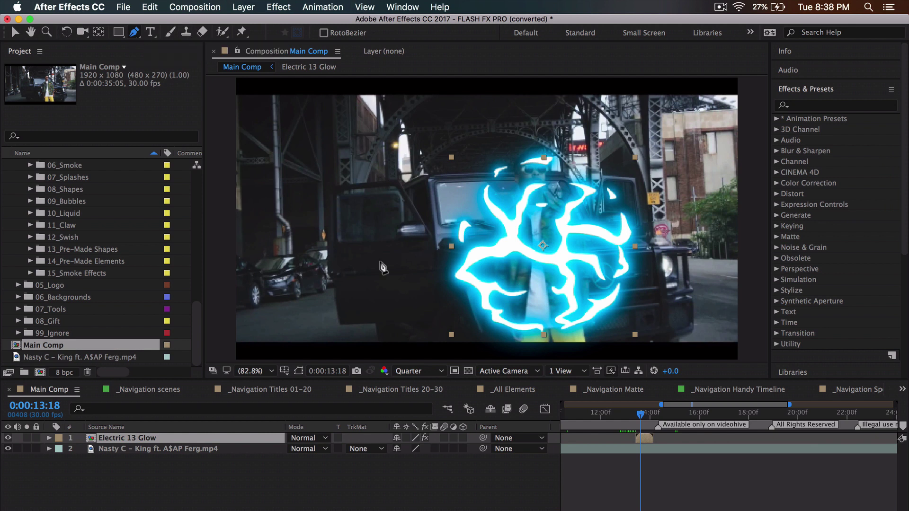
pyautogui.click(646, 440)
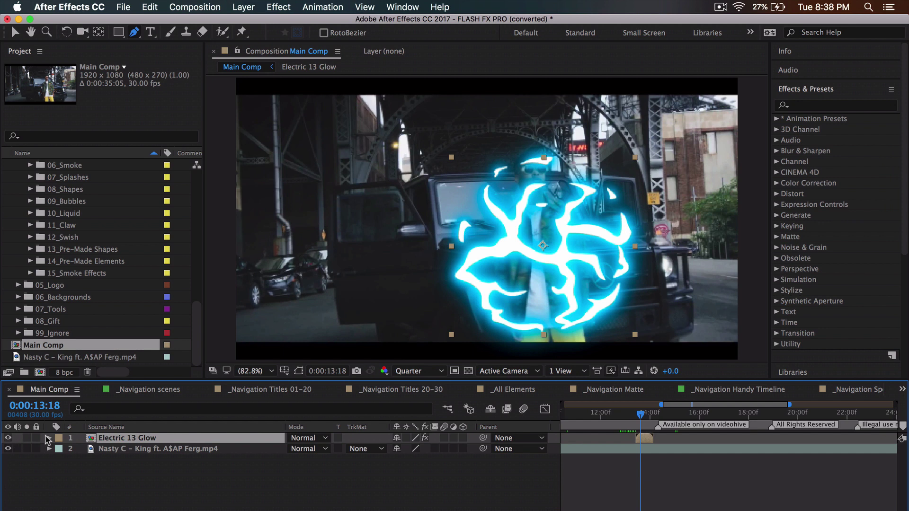
pyautogui.click(8, 438)
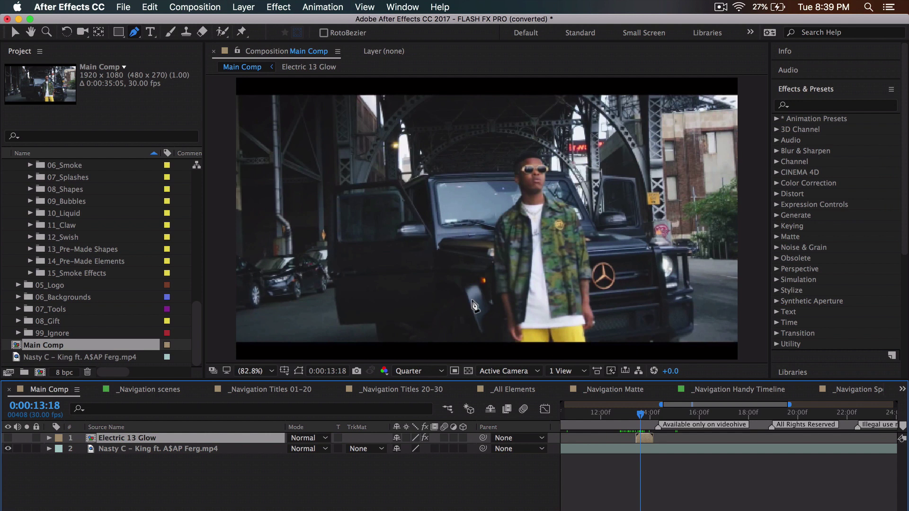
pyautogui.click(510, 339)
pyautogui.moveTo(503, 307); pyautogui.dragTo(499, 293)
pyautogui.click(492, 242)
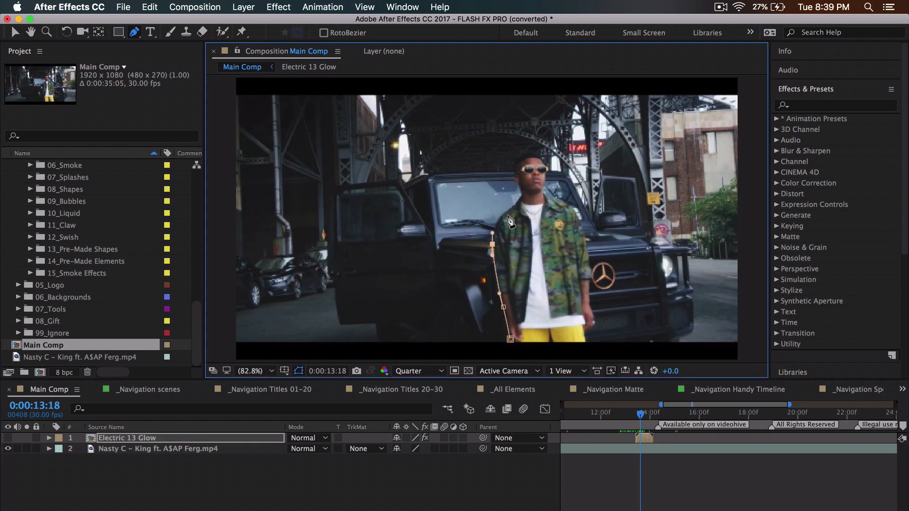
pyautogui.moveTo(505, 209); pyautogui.dragTo(511, 208)
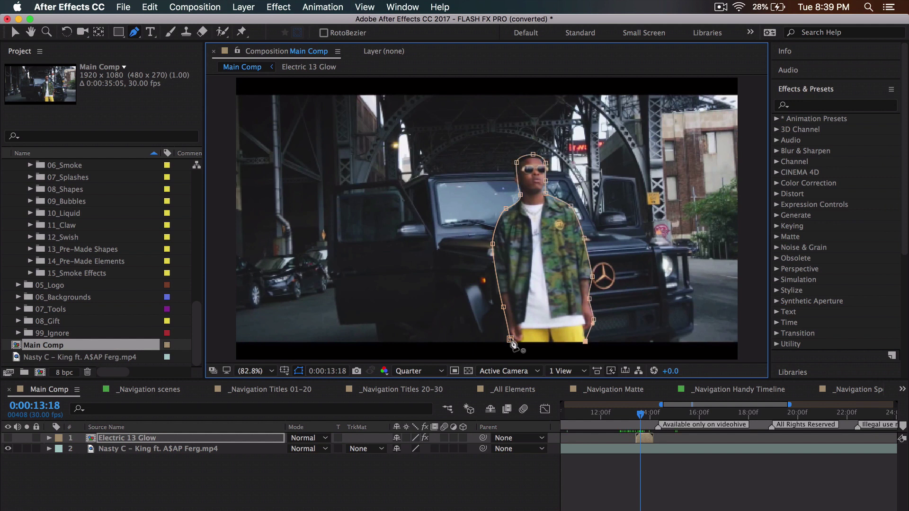
pyautogui.click(510, 339)
pyautogui.click(8, 438)
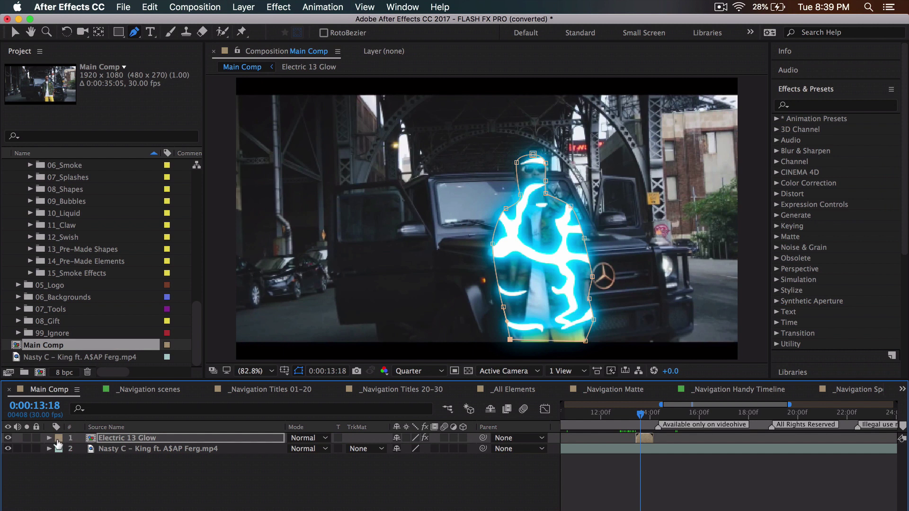
# - Set the mode of Mask 1 on Electric 13 Glow to Subtract
pyautogui.click(49, 438)
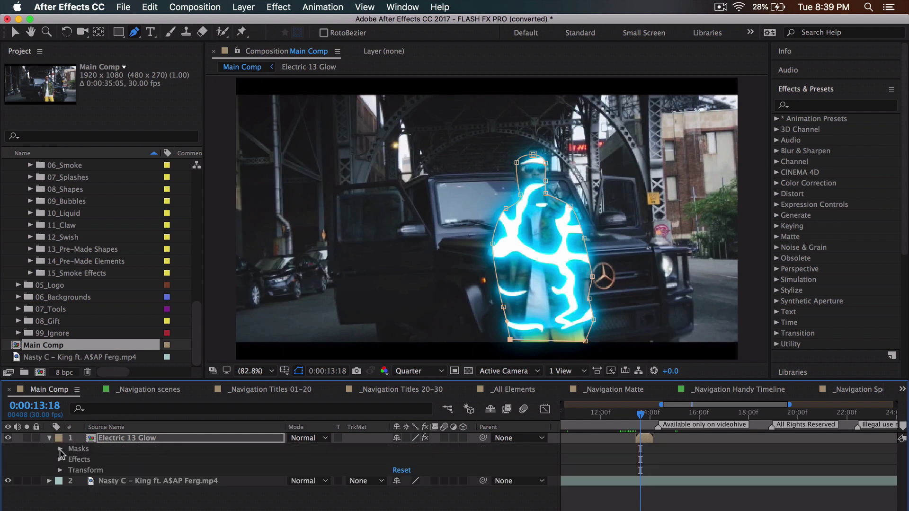
pyautogui.click(60, 449)
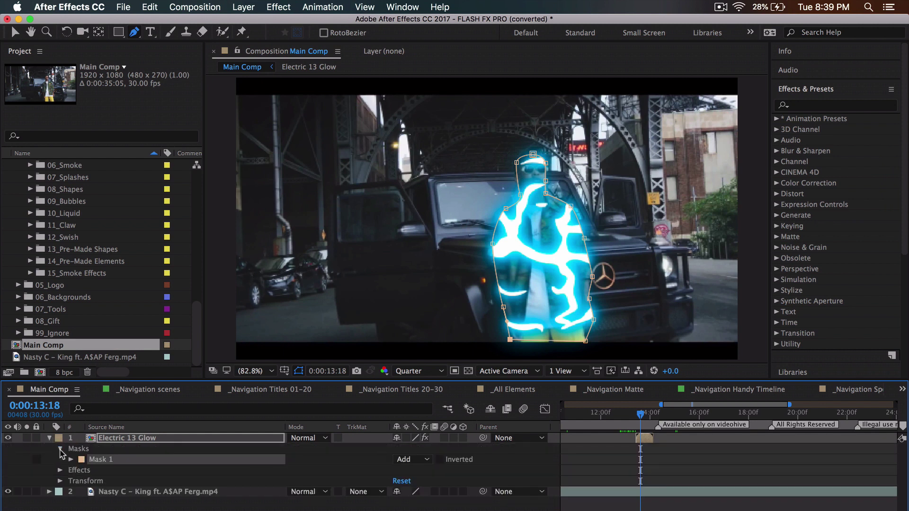
pyautogui.click(407, 459)
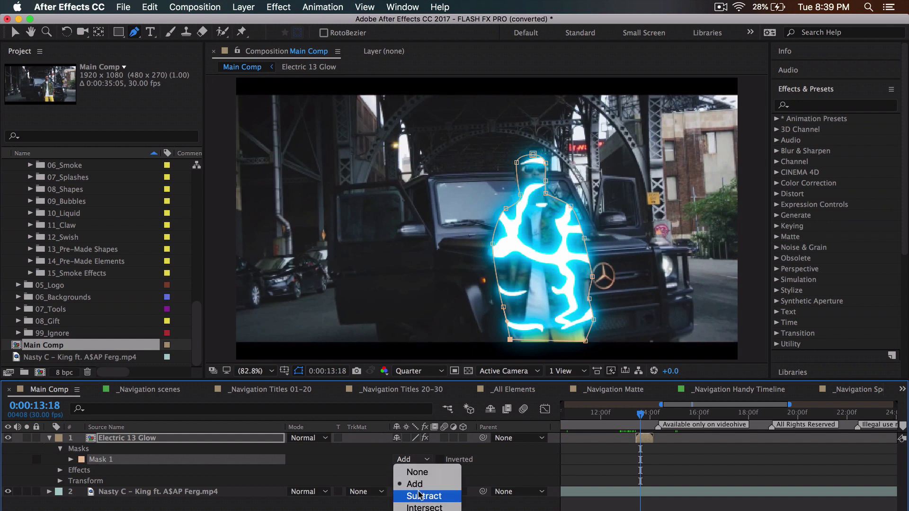
pyautogui.click(414, 493)
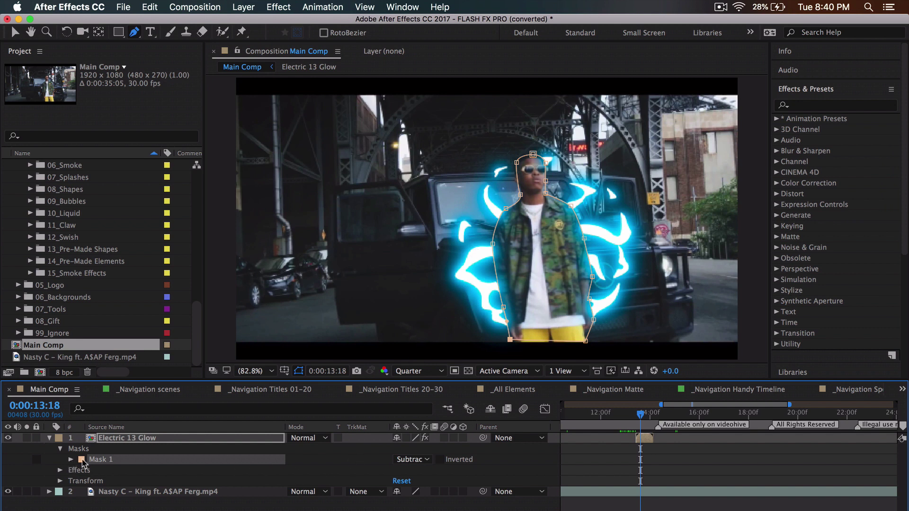
# - Move the current time to 0:00:13:13 and turn on keyframing for the Mask Path of Mask 1
pyautogui.click(70, 460)
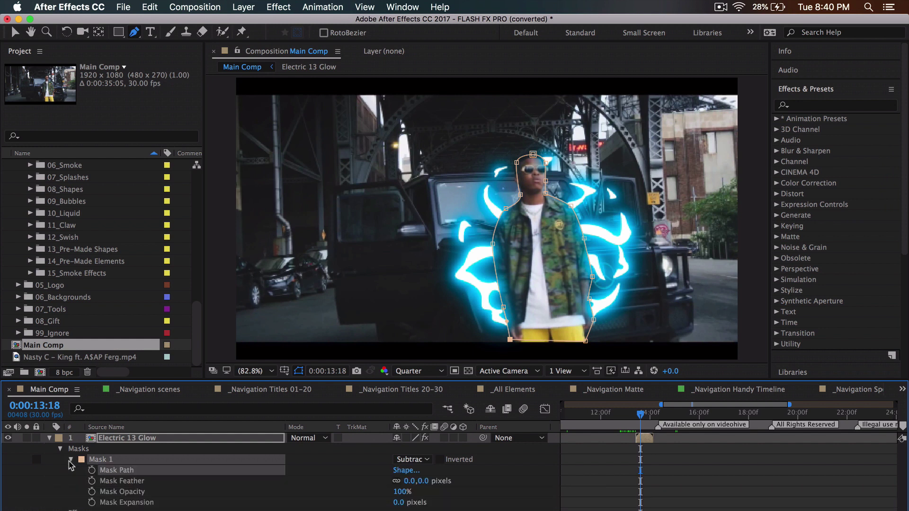
pyautogui.click(71, 459)
pyautogui.click(71, 460)
pyautogui.click(645, 439)
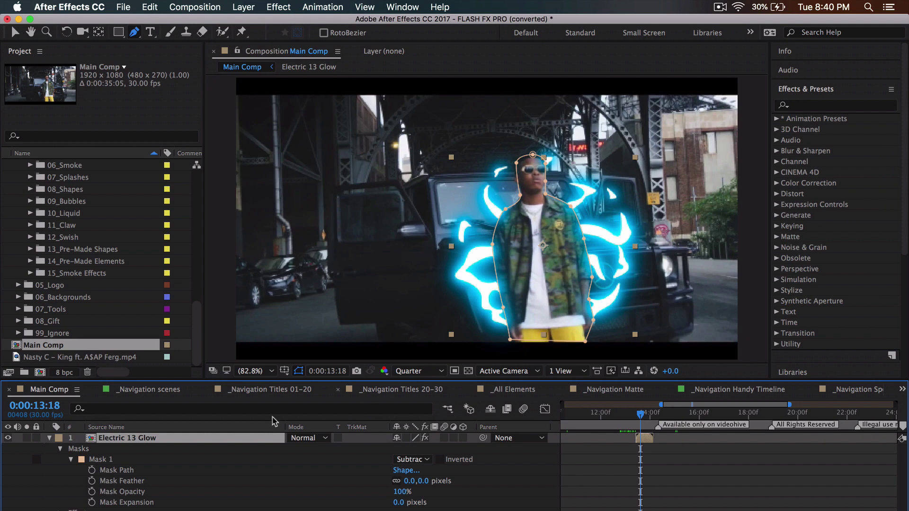
pyautogui.moveTo(641, 416); pyautogui.dragTo(636, 417)
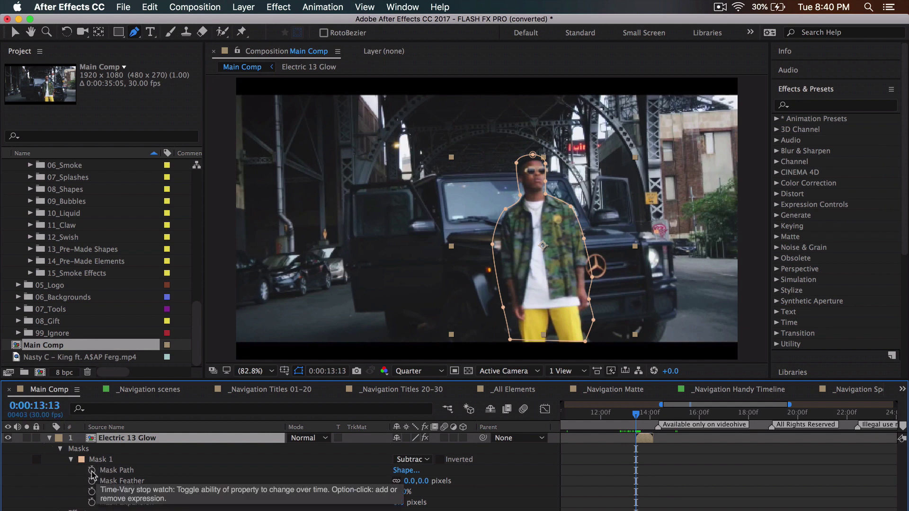
pyautogui.click(91, 471)
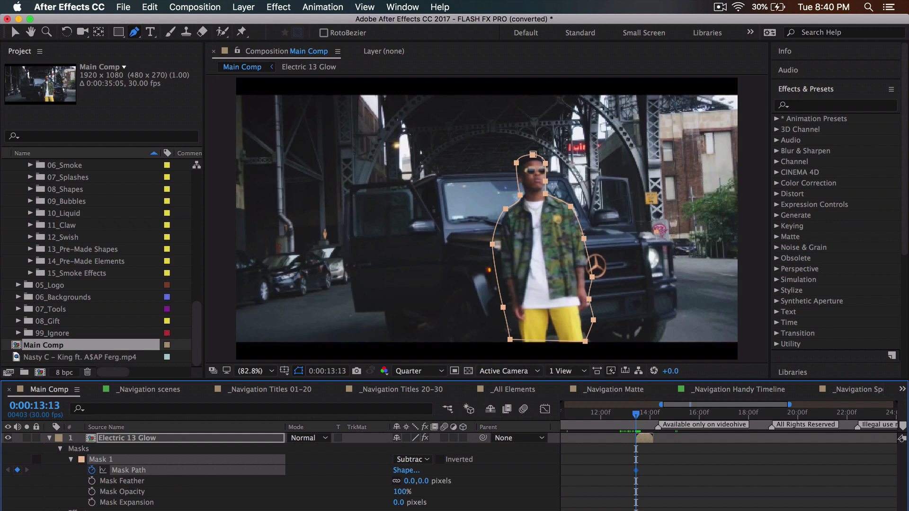
# - Preview the masked electric effect, try to shift a mask point beside the performer's arm, and undo the shift
pyautogui.scroll(3, 692, 508)
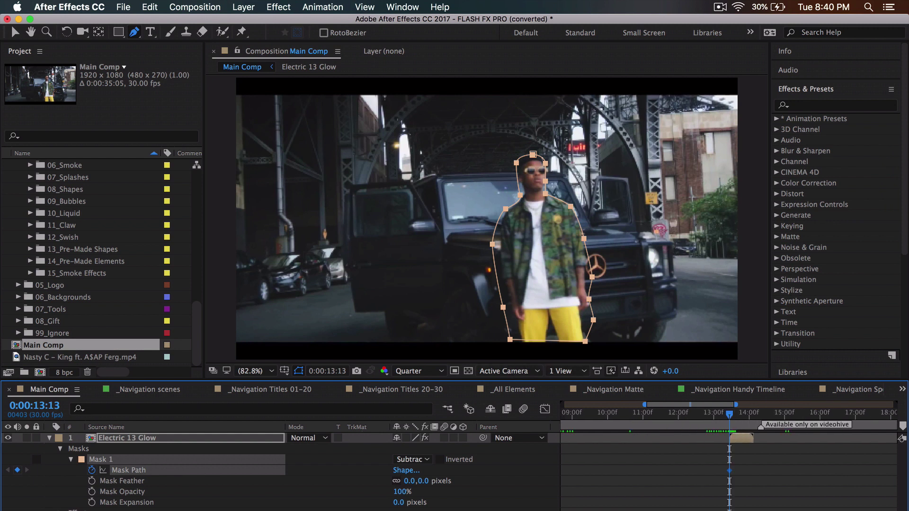
pyautogui.press('space')
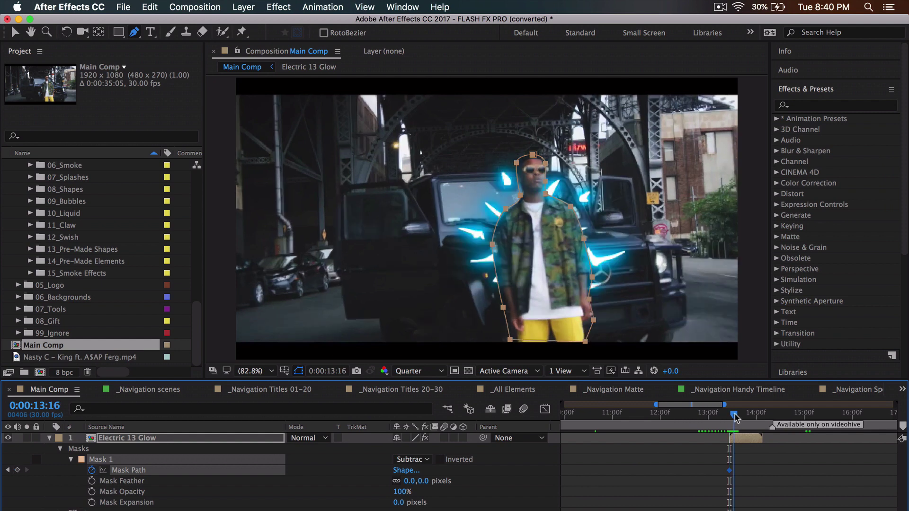
pyautogui.moveTo(493, 245); pyautogui.dragTo(490, 246)
pyautogui.press('super+z')
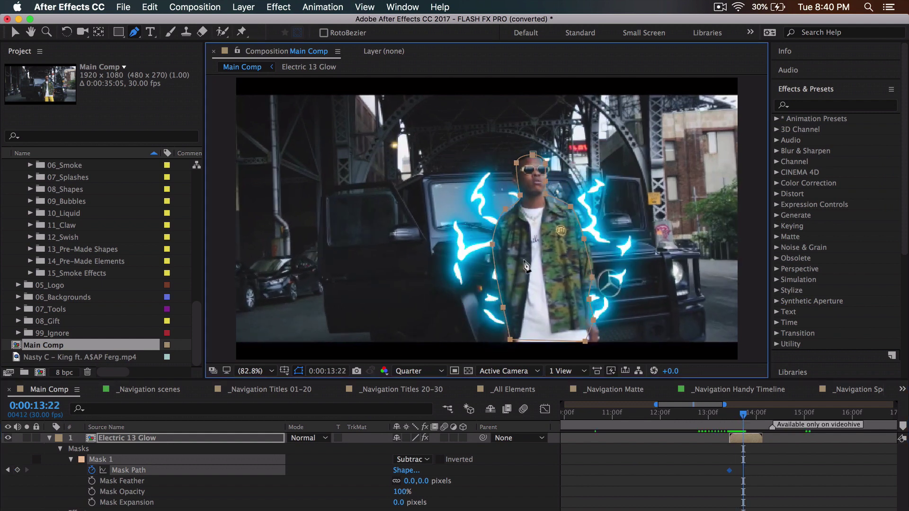
# - Refit the points of Mask 1 on Electric 13 Glow around the performer's head, arms and lower body at 0:00:13:22
pyautogui.click(738, 440)
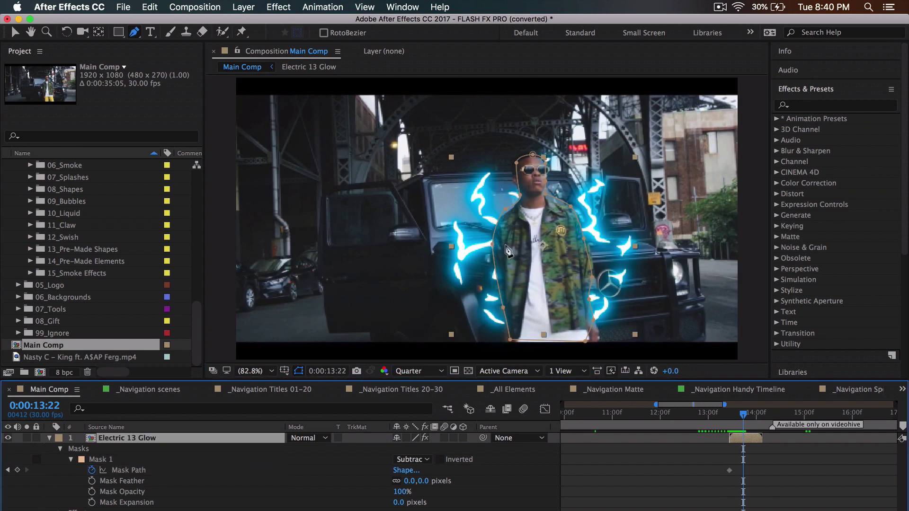
pyautogui.click(493, 247)
pyautogui.moveTo(493, 247); pyautogui.dragTo(490, 245)
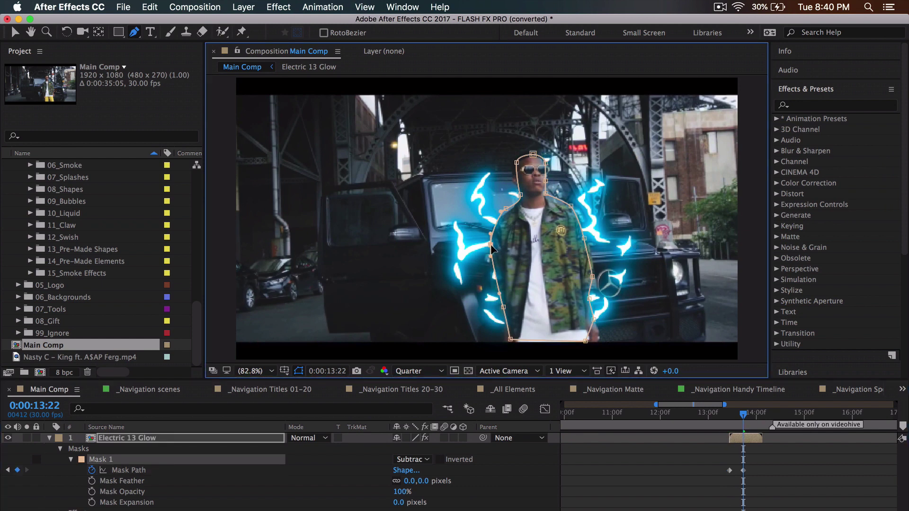
pyautogui.moveTo(512, 339); pyautogui.dragTo(508, 341)
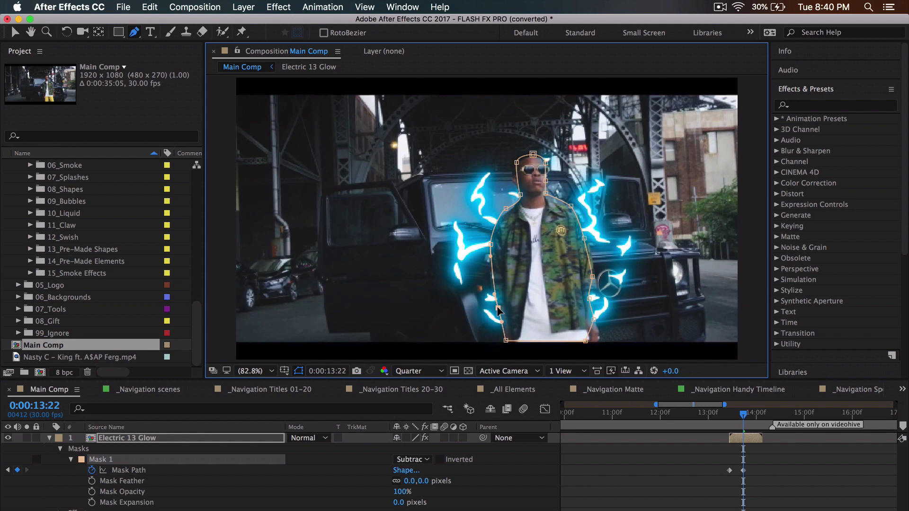
pyautogui.moveTo(592, 299); pyautogui.dragTo(597, 298)
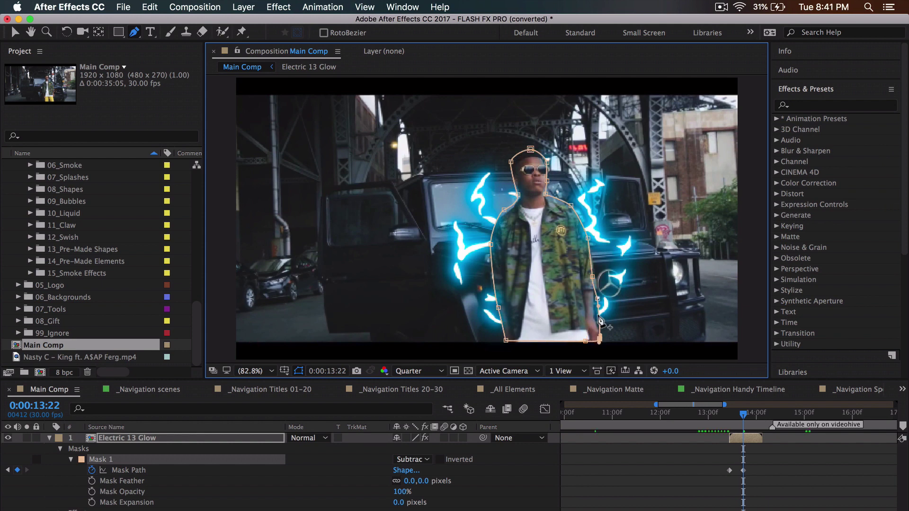
# - Reshape Mask 1 around the larger performer outline at 0:00:14:03 and scrub back through the masked effect to 0:00:13:20
pyautogui.moveTo(750, 417); pyautogui.dragTo(760, 415)
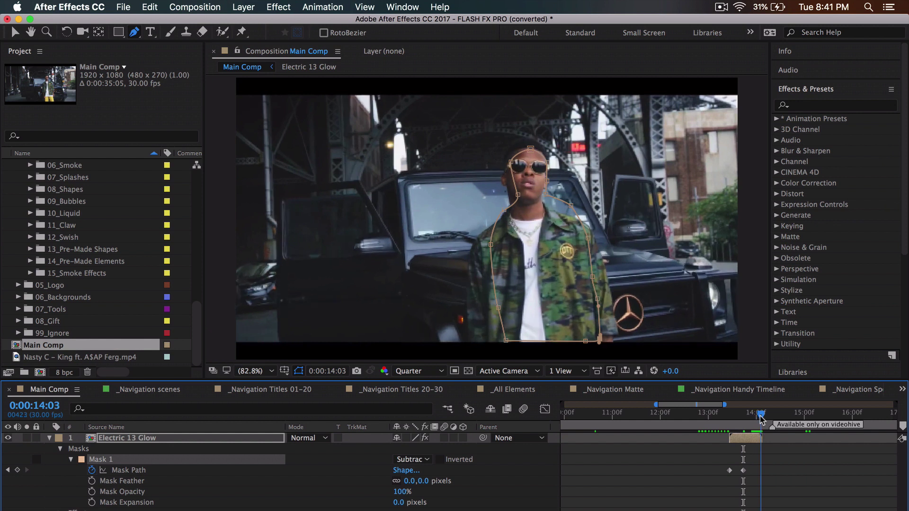
pyautogui.moveTo(507, 341); pyautogui.dragTo(469, 342)
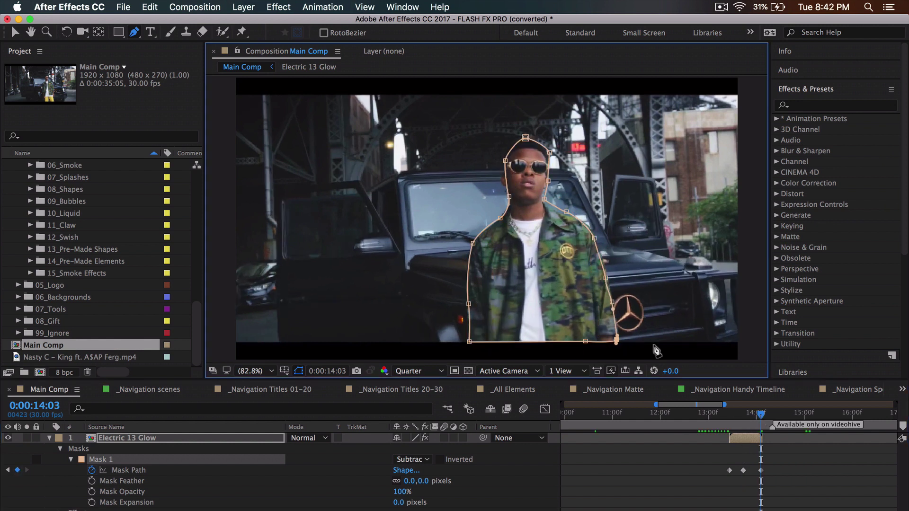
pyautogui.moveTo(761, 416); pyautogui.dragTo(731, 418)
pyautogui.moveTo(731, 419)
pyautogui.mouseDown()
pyautogui.moveTo(760, 420)
pyautogui.moveTo(720, 421)
pyautogui.moveTo(740, 421)
pyautogui.mouseUp()
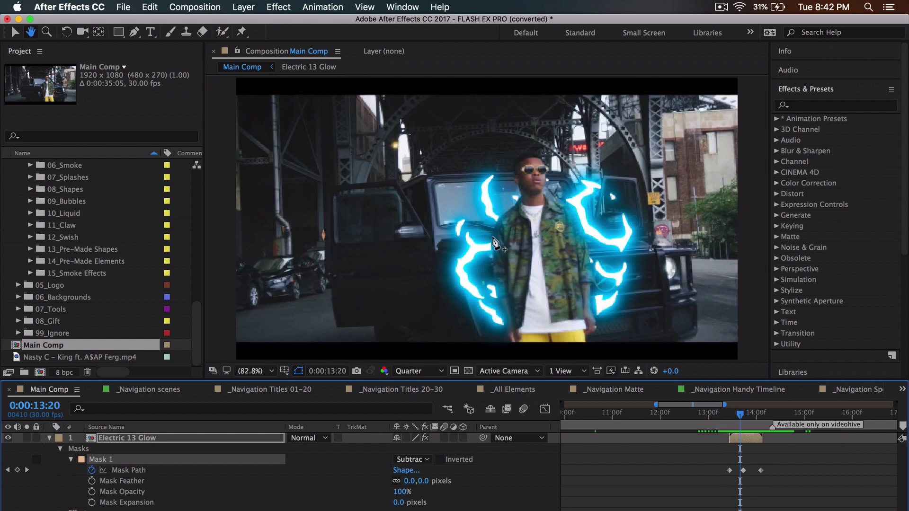
# - Set the preview resolution to Full and play the masked electric effect from 0:00:13:02
pyautogui.click(419, 371)
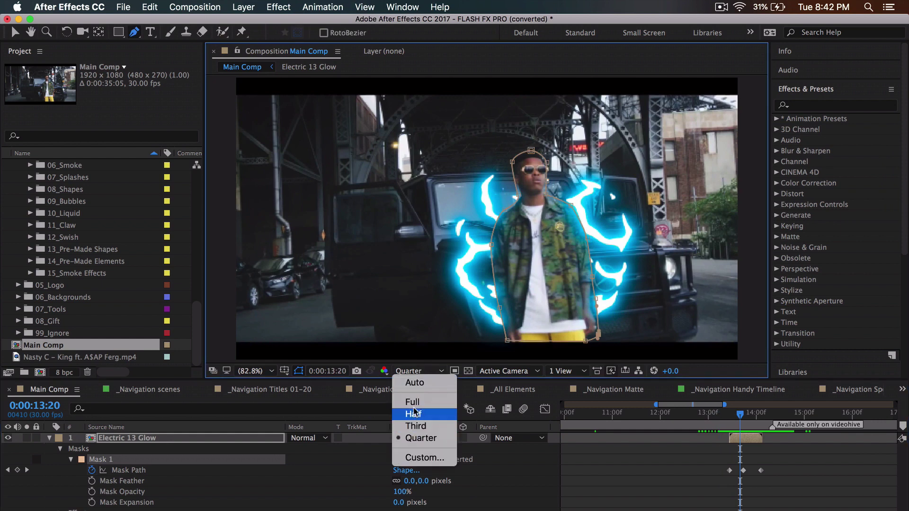
pyautogui.click(413, 402)
pyautogui.press('space')
pyautogui.moveTo(723, 417); pyautogui.dragTo(712, 415)
pyautogui.press('space')
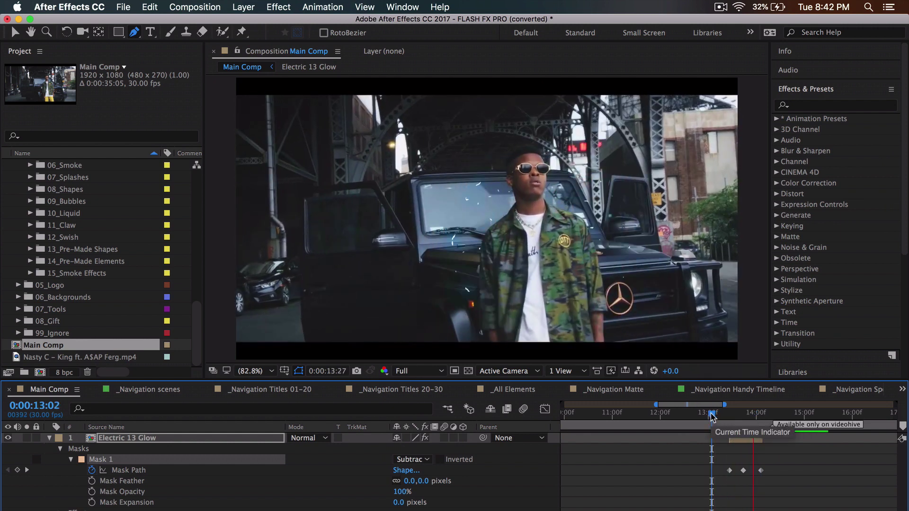
pyautogui.press('space')
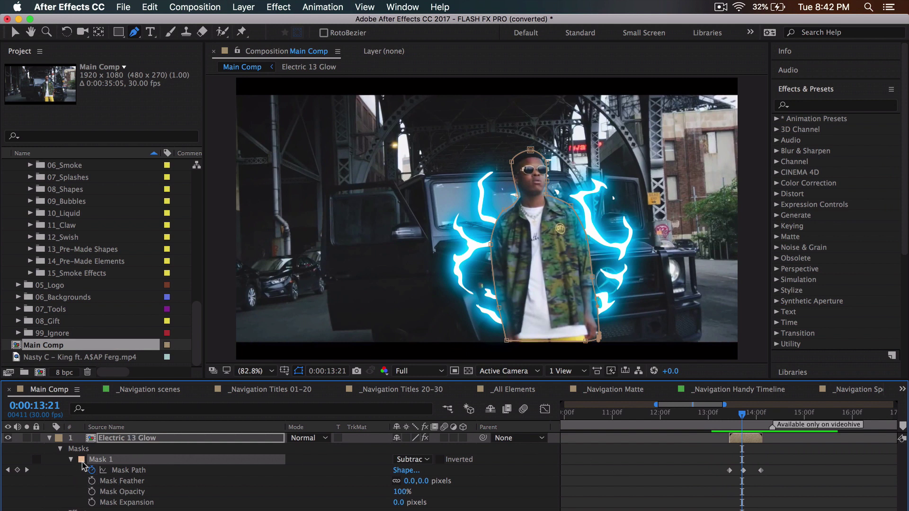
# - Set Map Black To in the Color effect of Electric 13 Glow to pink with hue 329°, saturation 93% and brightness 99%
pyautogui.click(60, 449)
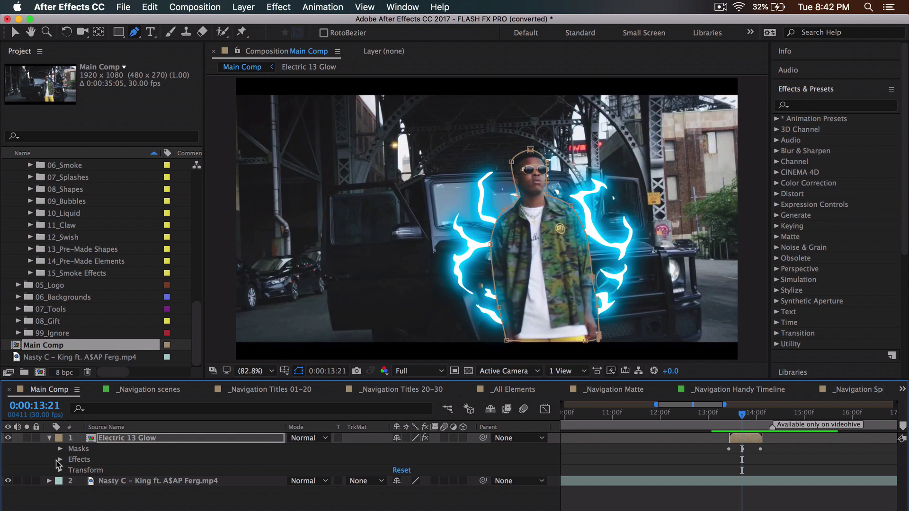
pyautogui.click(123, 440)
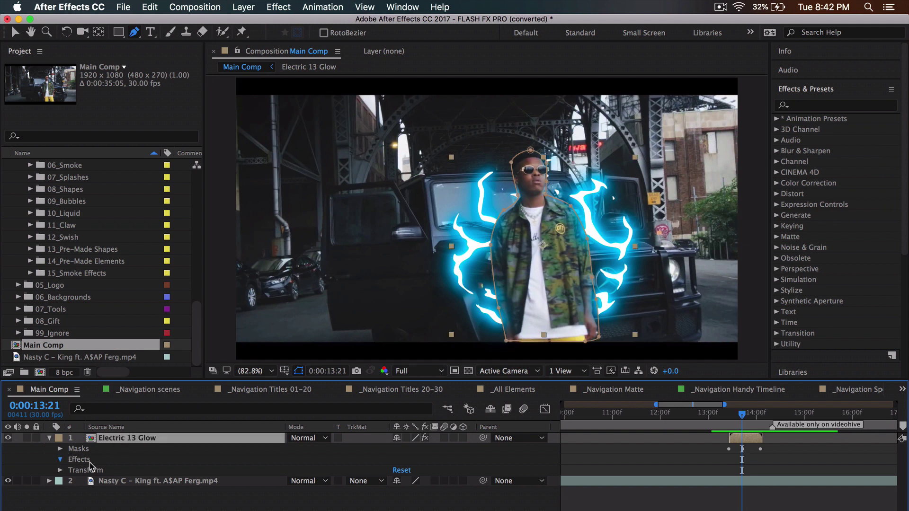
pyautogui.scroll(-1, 136, 492)
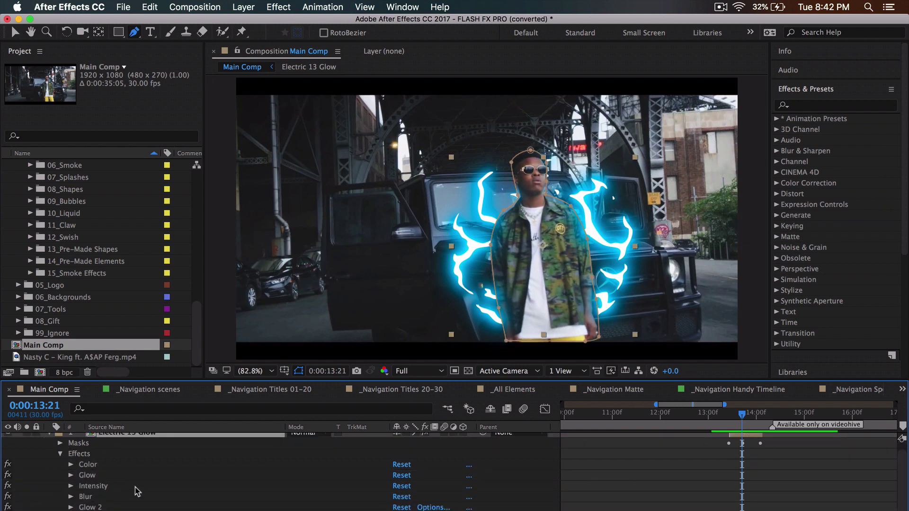
pyautogui.click(88, 465)
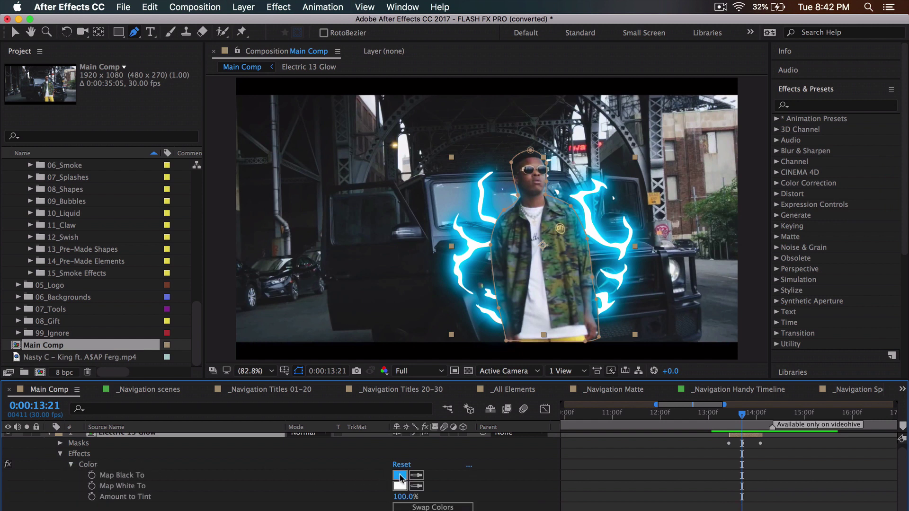
pyautogui.click(400, 476)
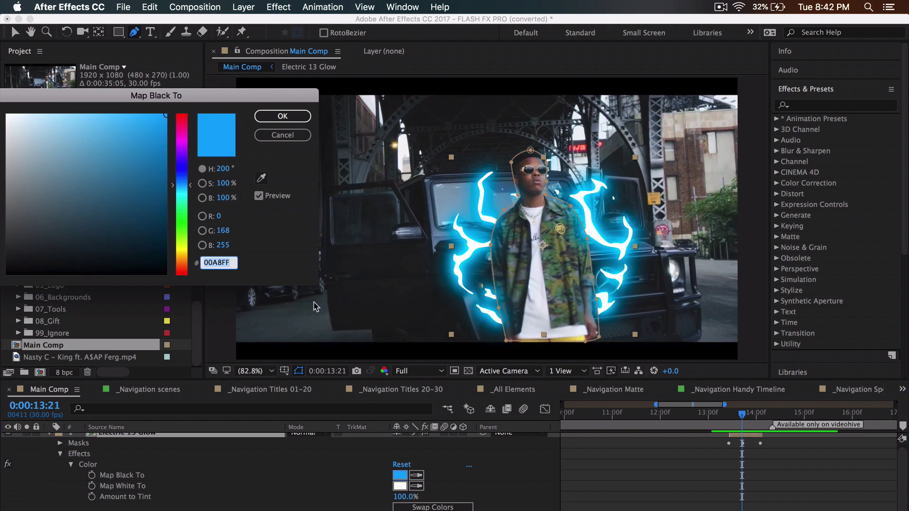
pyautogui.click(179, 132)
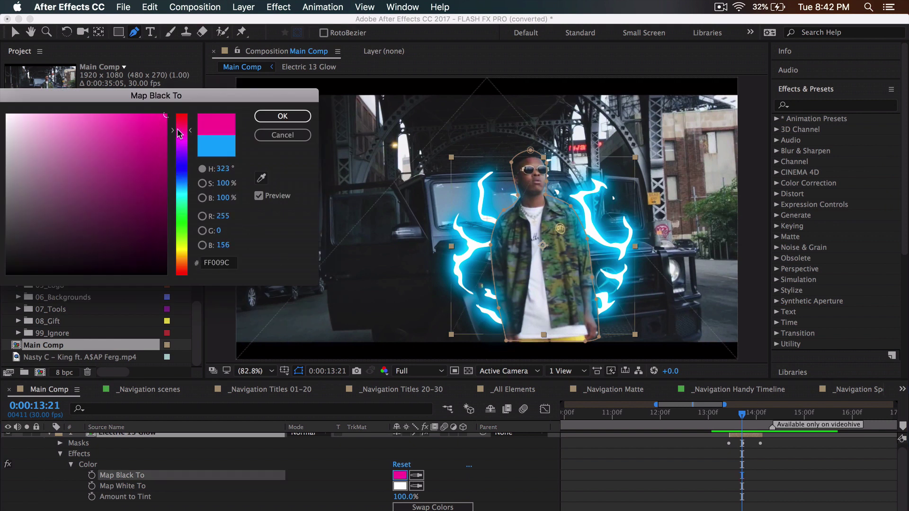
pyautogui.moveTo(178, 131); pyautogui.dragTo(155, 116)
pyautogui.click(272, 116)
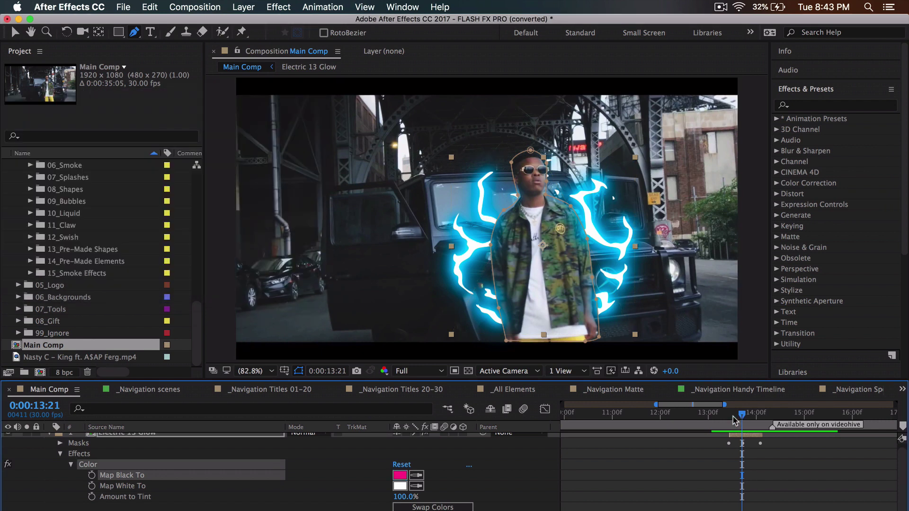
# - Lower the preview resolution to Quarter and scrub the recolored electric effect to 0:00:13:19
pyautogui.click(734, 418)
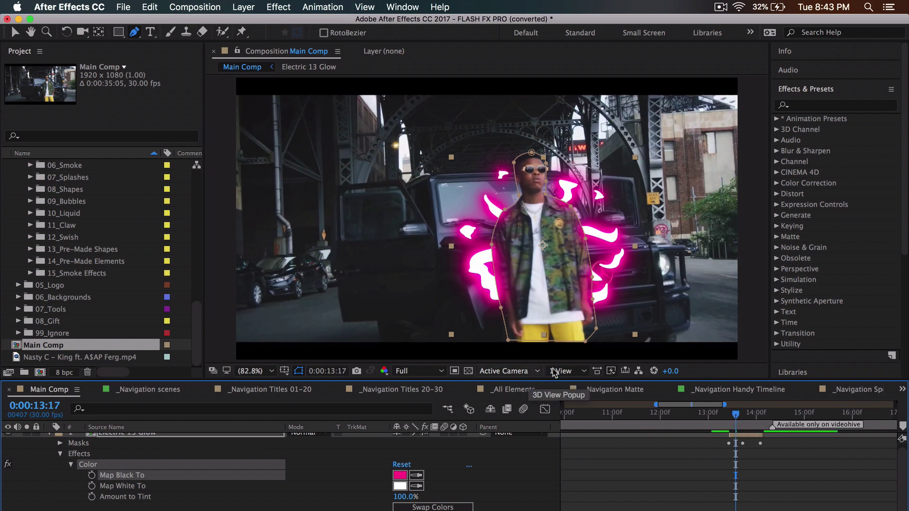
pyautogui.click(407, 371)
pyautogui.click(421, 438)
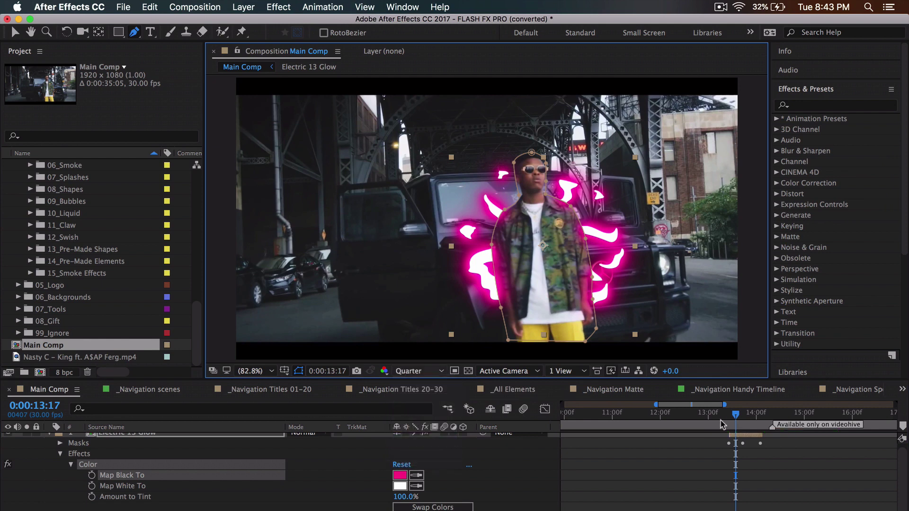
pyautogui.click(733, 416)
pyautogui.moveTo(733, 419); pyautogui.dragTo(739, 421)
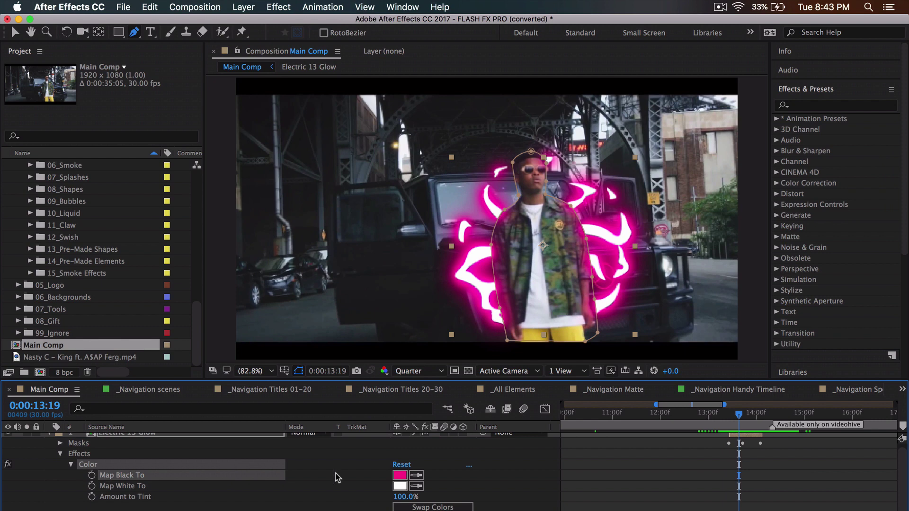
# - Try yellow and magenta hues for Map Black To on Electric 13 Glow and return the color to pink
pyautogui.click(400, 474)
pyautogui.click(182, 166)
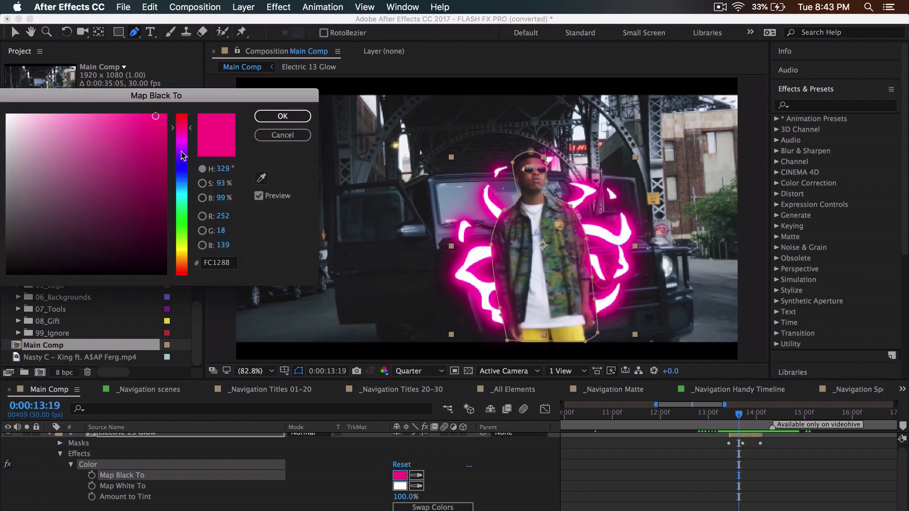
pyautogui.moveTo(182, 170); pyautogui.dragTo(182, 251)
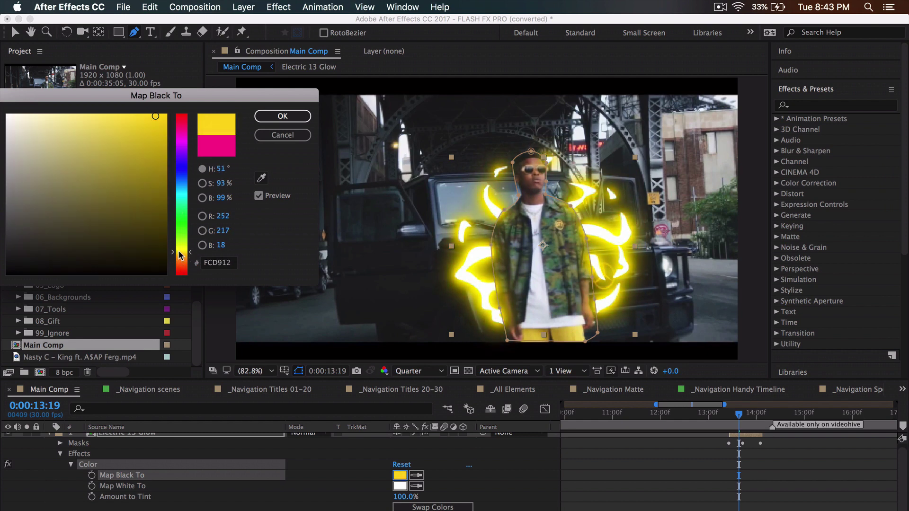
pyautogui.click(188, 138)
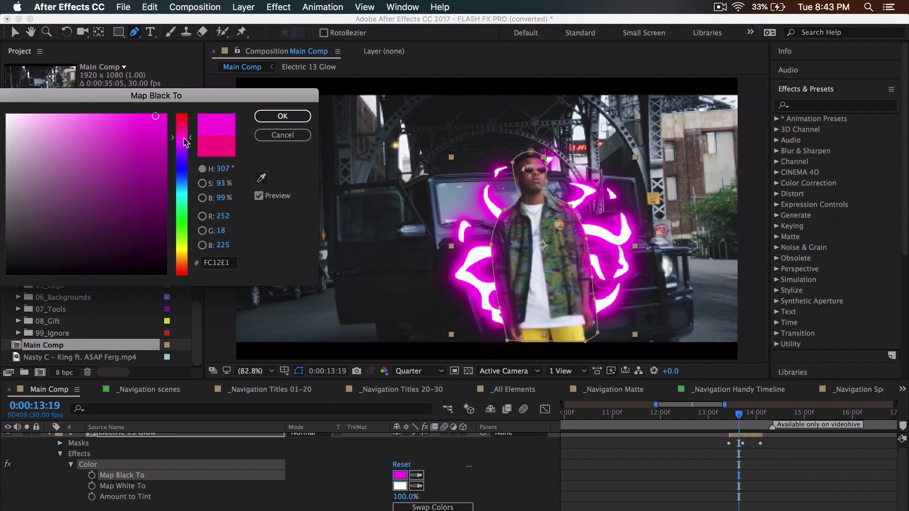
pyautogui.press('Escape')
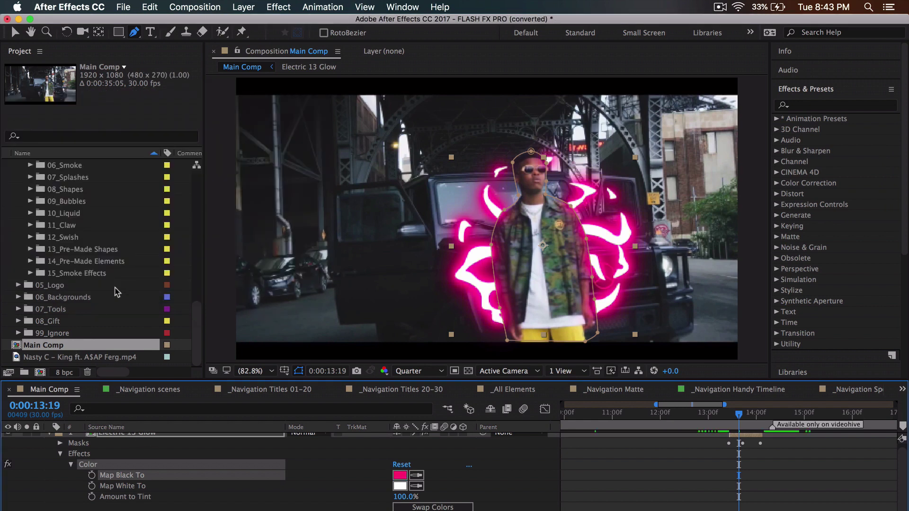
# - Find the Electric 13 composition among the project's electric elements and add it to the render queue
pyautogui.scroll(15, 116, 292)
pyautogui.scroll(-1, 117, 292)
pyautogui.scroll(-5, 117, 292)
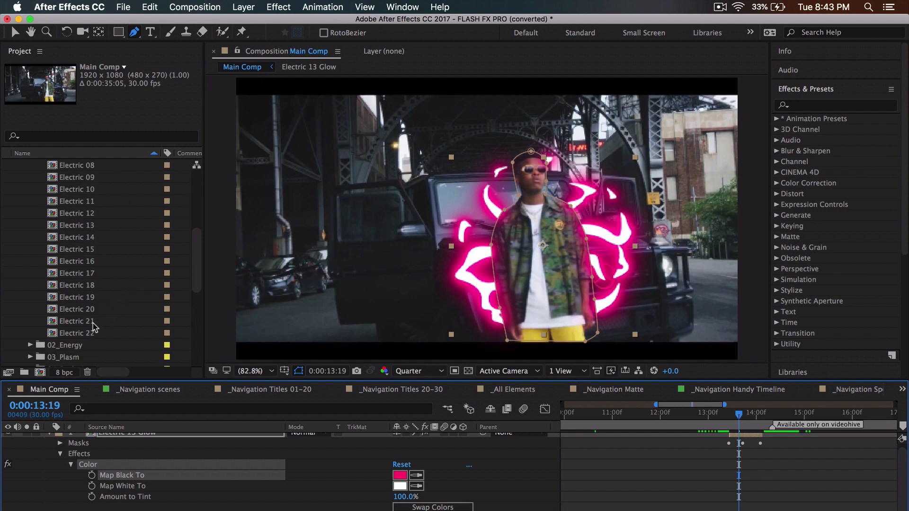
pyautogui.click(99, 227)
pyautogui.click(189, 7)
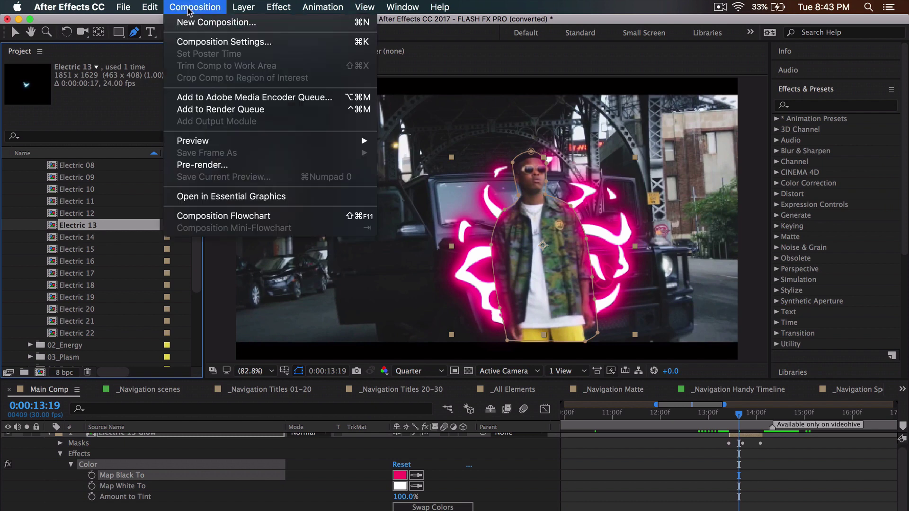
pyautogui.click(210, 111)
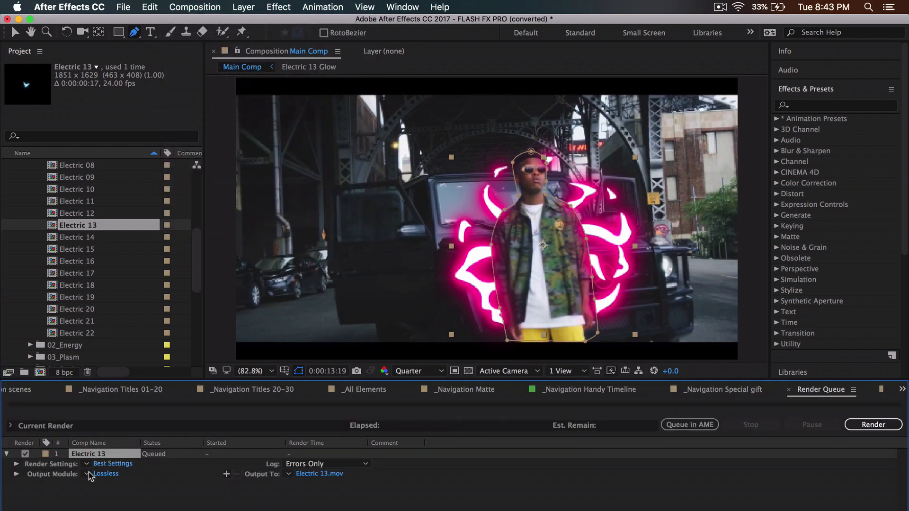
# - Configure the output module of Electric 13 as QuickTime with the H.264 video codec
pyautogui.click(104, 473)
pyautogui.click(396, 119)
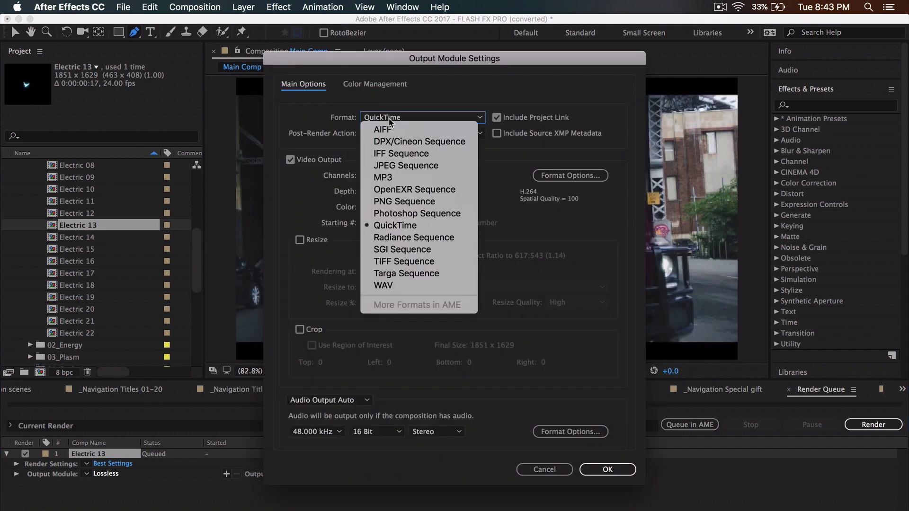
pyautogui.click(414, 226)
pyautogui.click(570, 175)
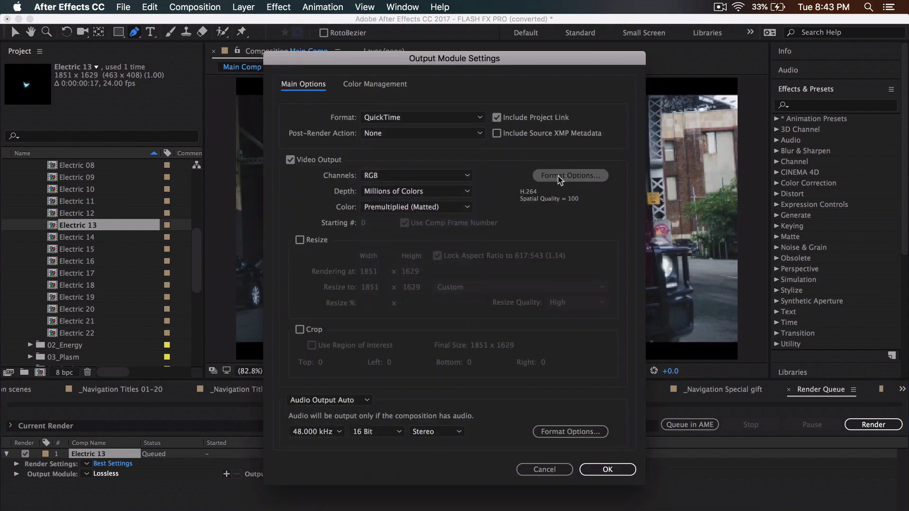
pyautogui.click(402, 88)
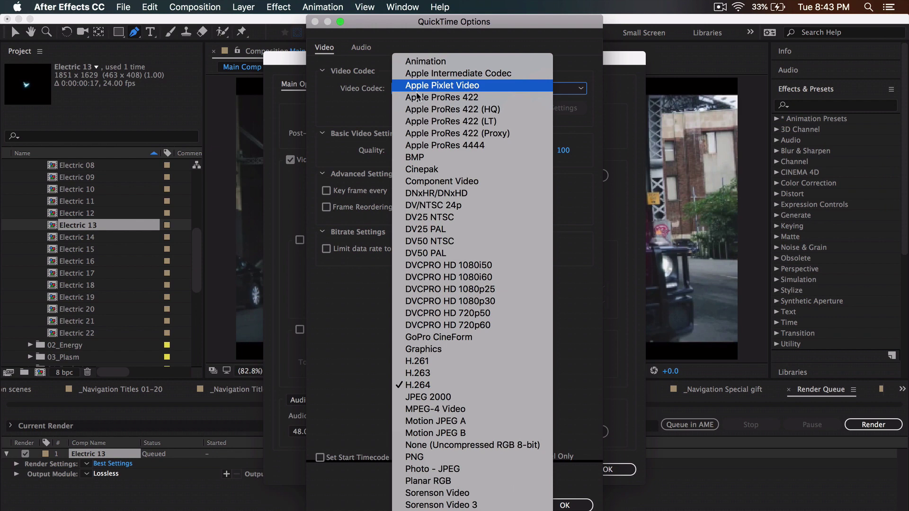
pyautogui.click(444, 385)
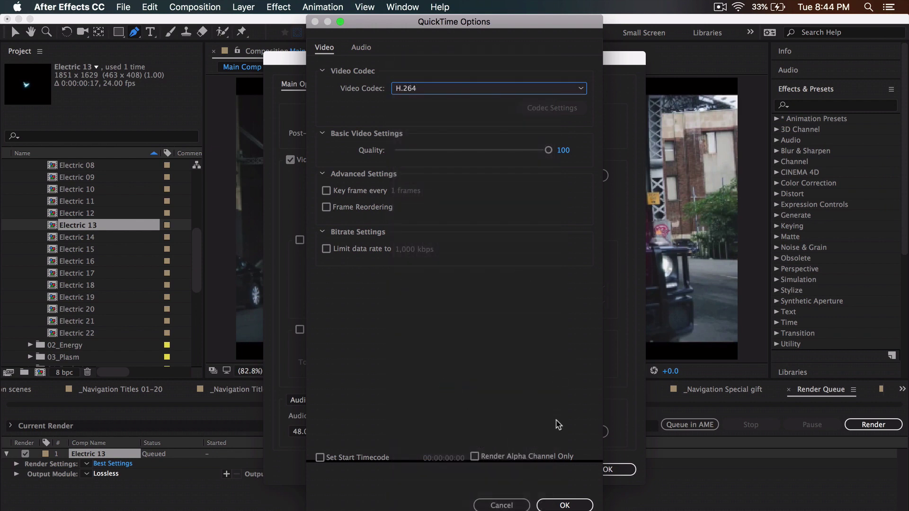
pyautogui.click(565, 505)
pyautogui.click(598, 471)
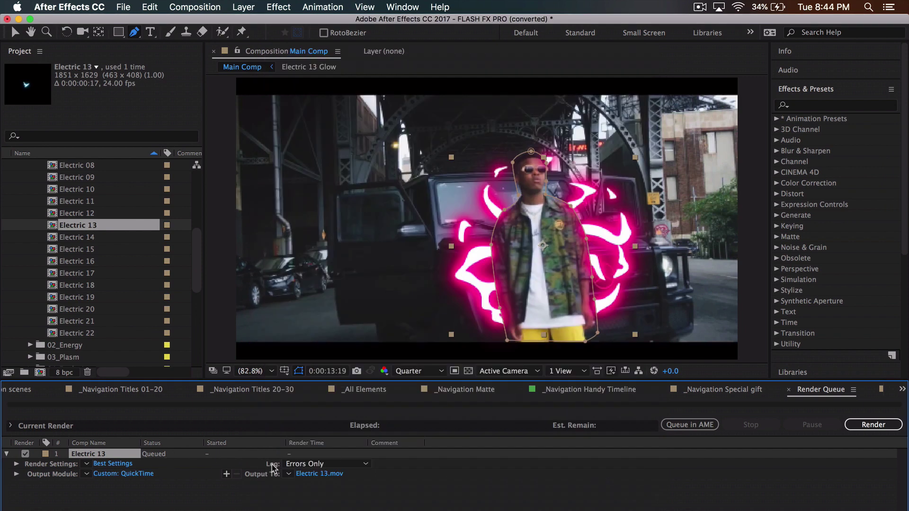
# - Choose the save location for Electric 13.mov and render the queued composition
pyautogui.click(312, 474)
pyautogui.click(278, 222)
pyautogui.click(285, 210)
pyautogui.click(632, 362)
pyautogui.click(873, 424)
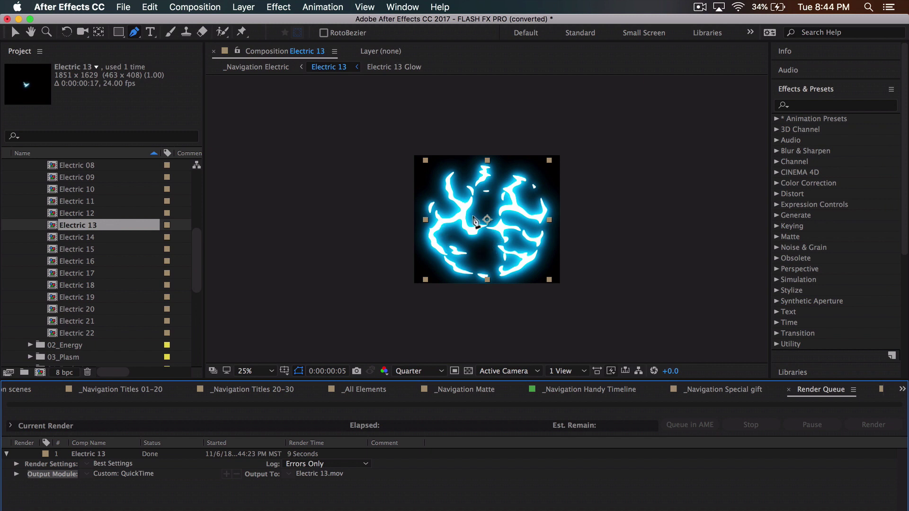
# - Open the Electric 13 composition and inspect the Color effect settings on its Electric 13 Glow layer
pyautogui.doubleClick(97, 226)
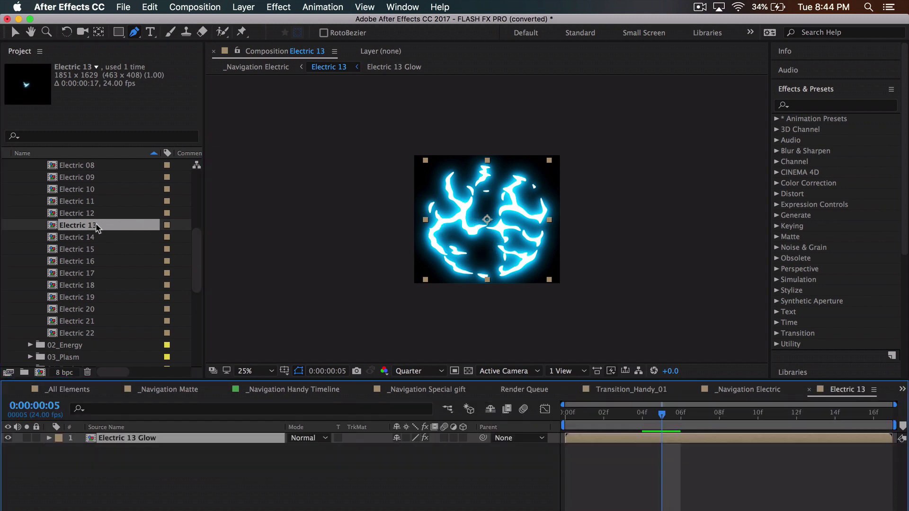
pyautogui.click(49, 437)
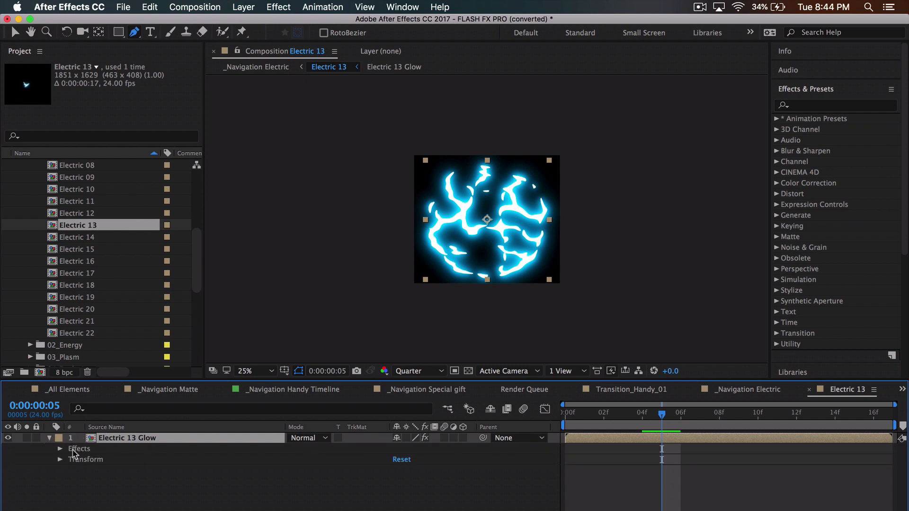
pyautogui.click(61, 448)
pyautogui.click(71, 459)
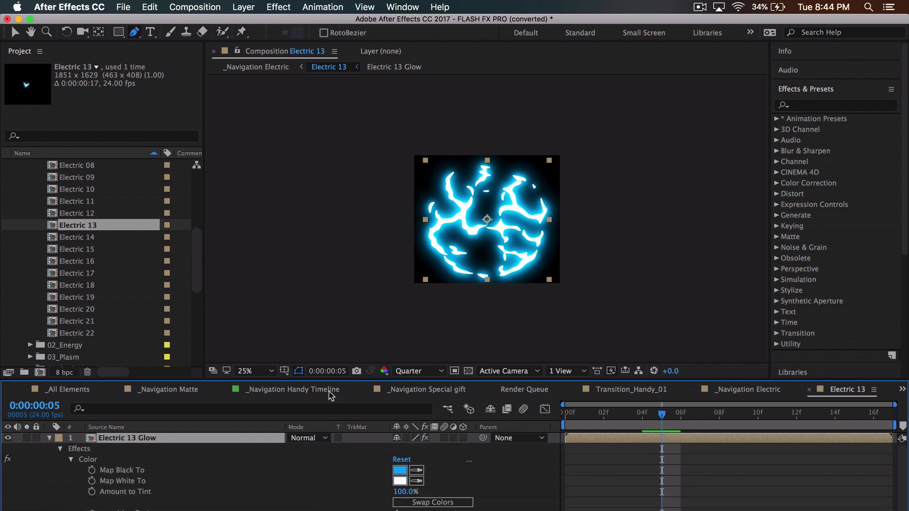
pyautogui.click(61, 449)
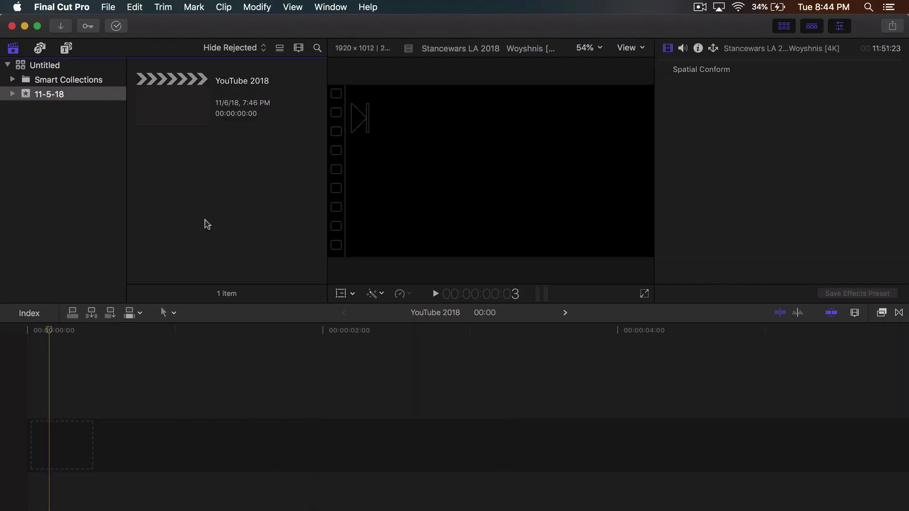
# - Switch to Final Cut Pro and import Electric 13.mov from the Desktop into the 11-5-18 event
pyautogui.press('super+i')
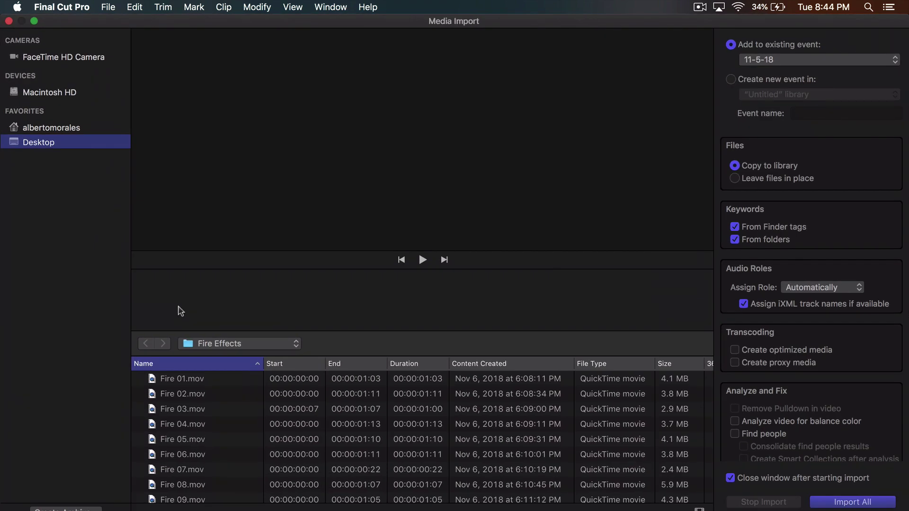
pyautogui.click(62, 129)
pyautogui.click(69, 145)
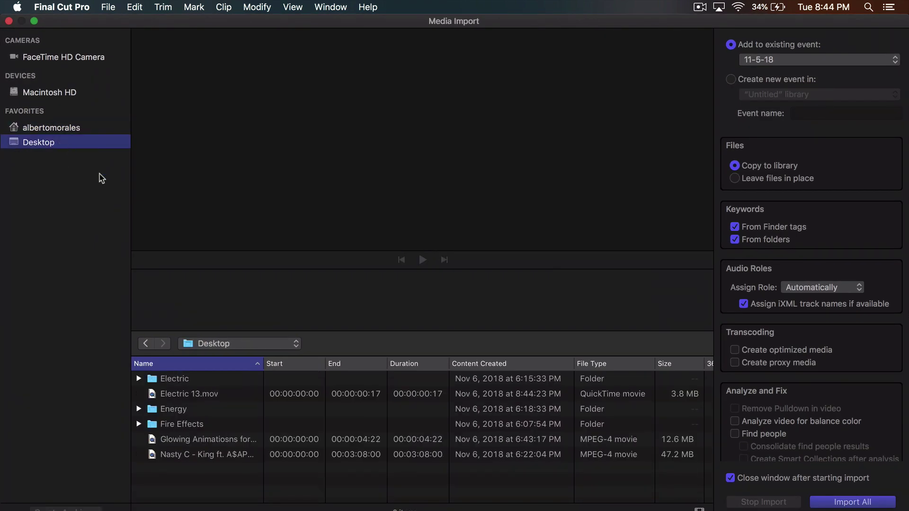
pyautogui.click(207, 397)
pyautogui.press('Return')
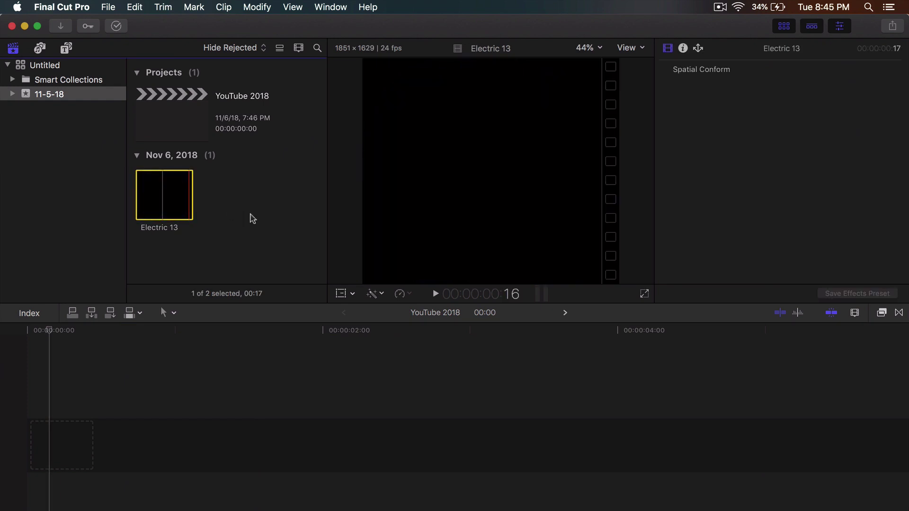
# - Add the Nasty C - King ft. A$AP Ferg video to the start of the YouTube 2018 project timeline
pyautogui.click(253, 219)
pyautogui.press('super+i')
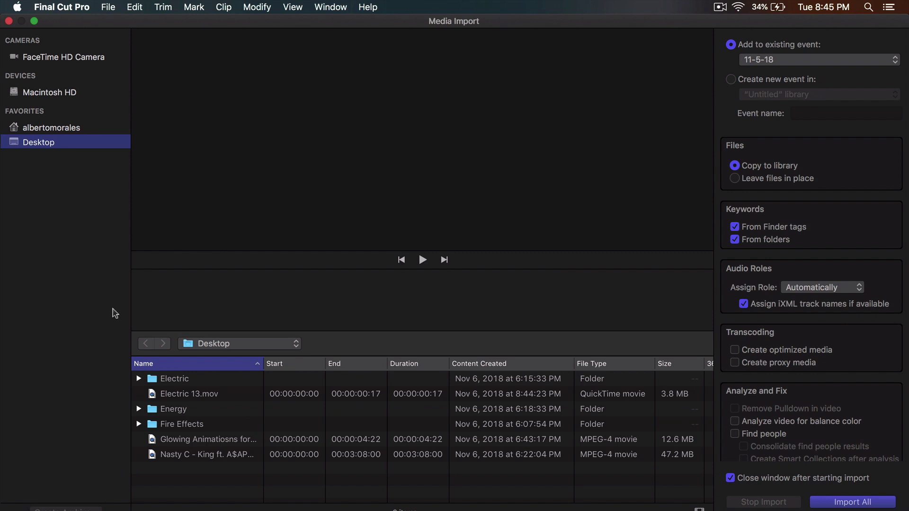
pyautogui.press('Escape')
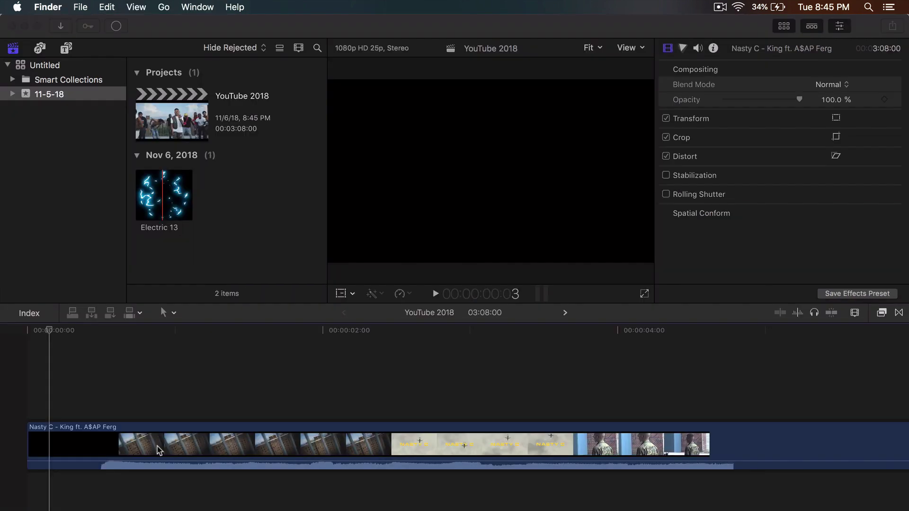
# - Connect the Electric 13 clip above the music video at 13:09, where the performer stands in front of the car
pyautogui.press('space')
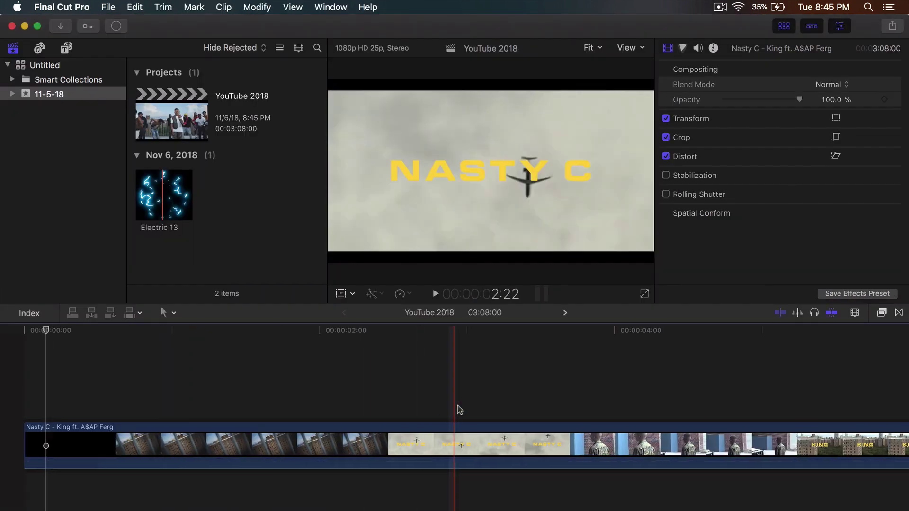
pyautogui.click(729, 412)
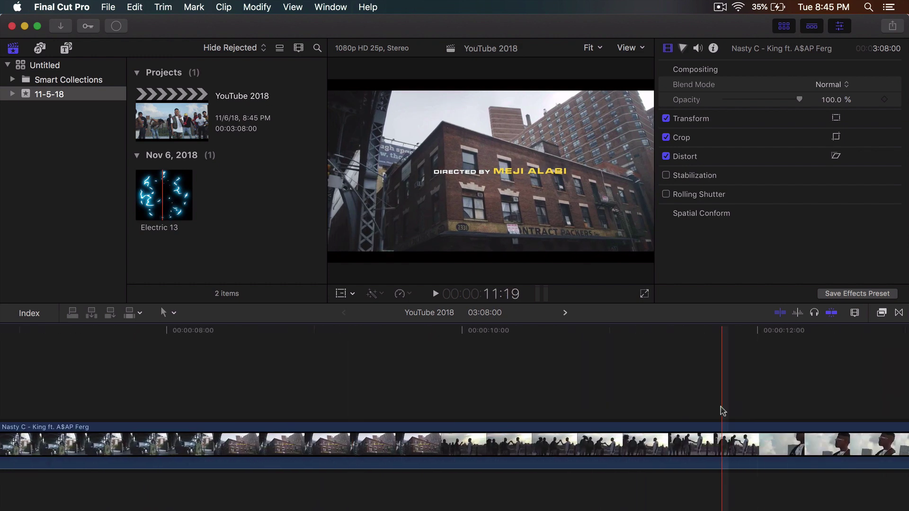
pyautogui.hscroll(5, 734, 407)
pyautogui.click(502, 412)
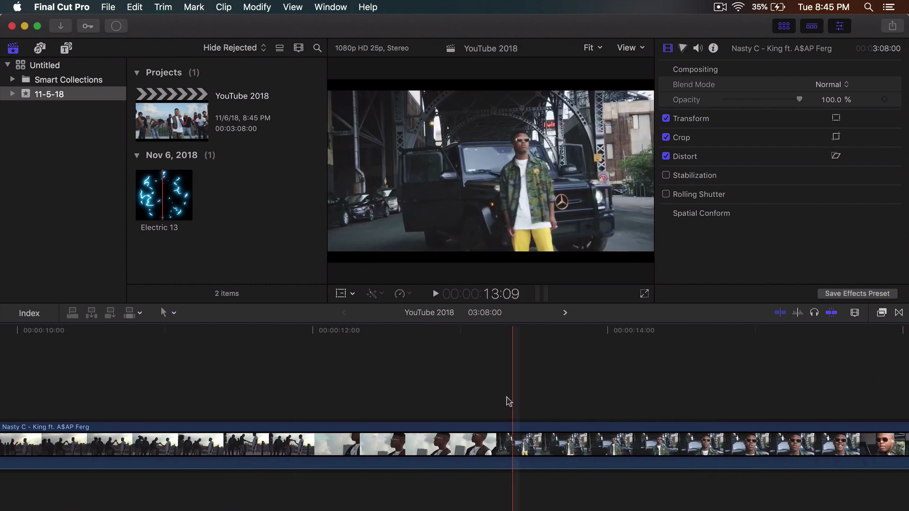
pyautogui.click(509, 439)
pyautogui.hscroll(5, 509, 441)
pyautogui.click(279, 331)
pyautogui.click(163, 194)
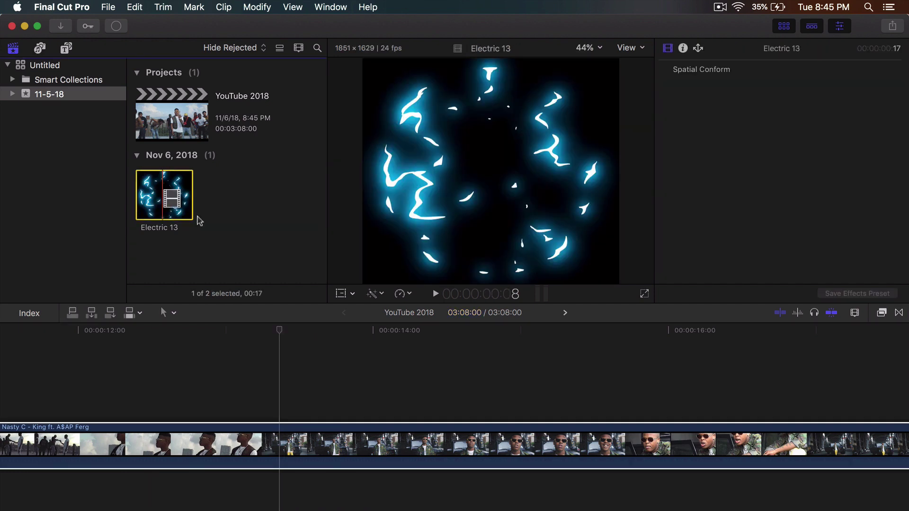
pyautogui.moveTo(163, 194); pyautogui.dragTo(283, 386)
# - Hide the browser and set the Electric 13 clip's blend mode to Add
pyautogui.click(783, 27)
pyautogui.click(828, 85)
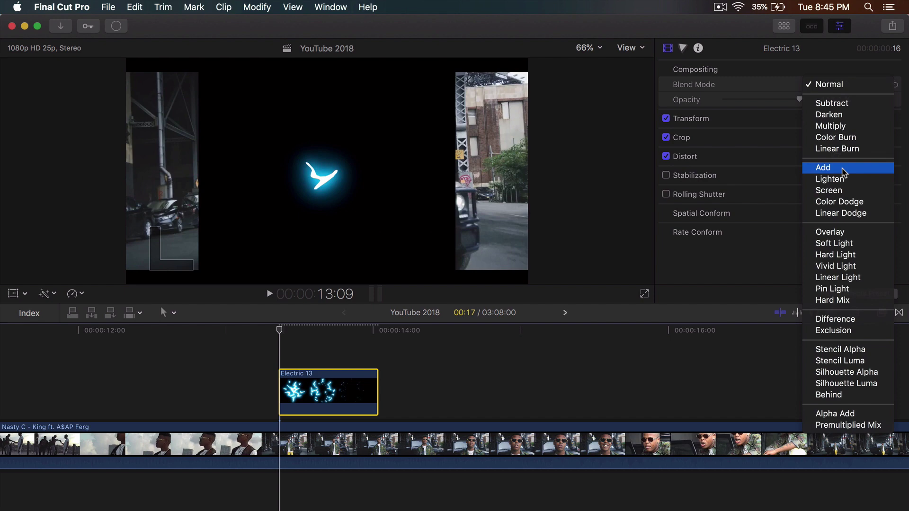
pyautogui.click(825, 168)
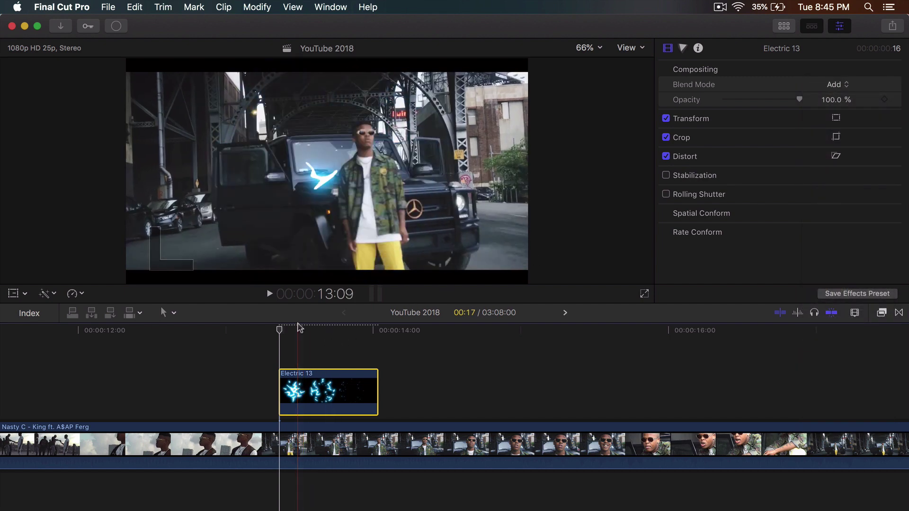
# - Reposition the Electric 13 clip with Transform so the lightning is centered on the performer at 13:12
pyautogui.click(301, 330)
pyautogui.click(13, 293)
pyautogui.moveTo(342, 171); pyautogui.dragTo(367, 193)
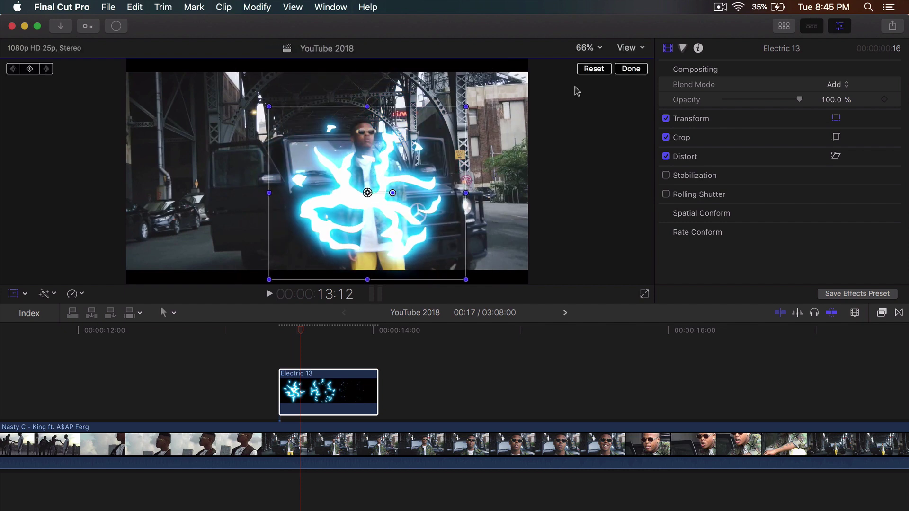
pyautogui.click(629, 69)
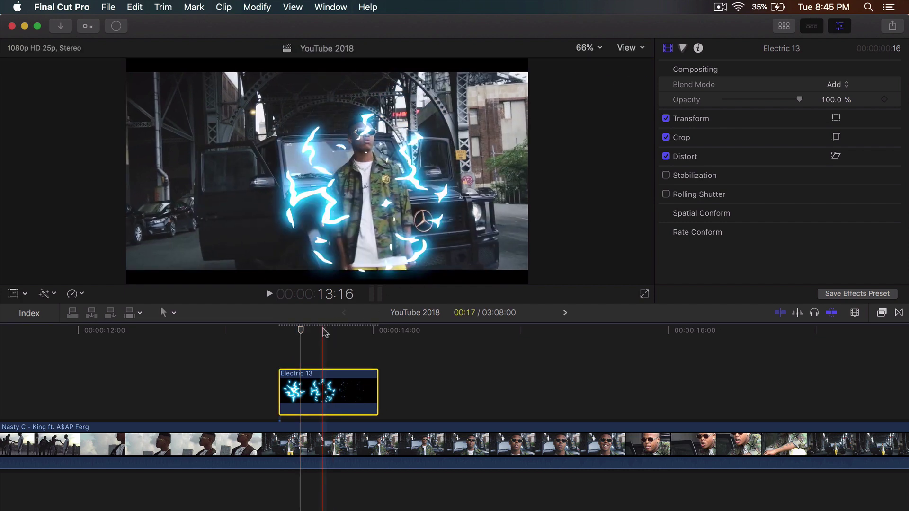
# - Scrub the Electric 13 clip around 13:16 to 13:18 to examine where the lightning overlaps the performer
pyautogui.click(331, 329)
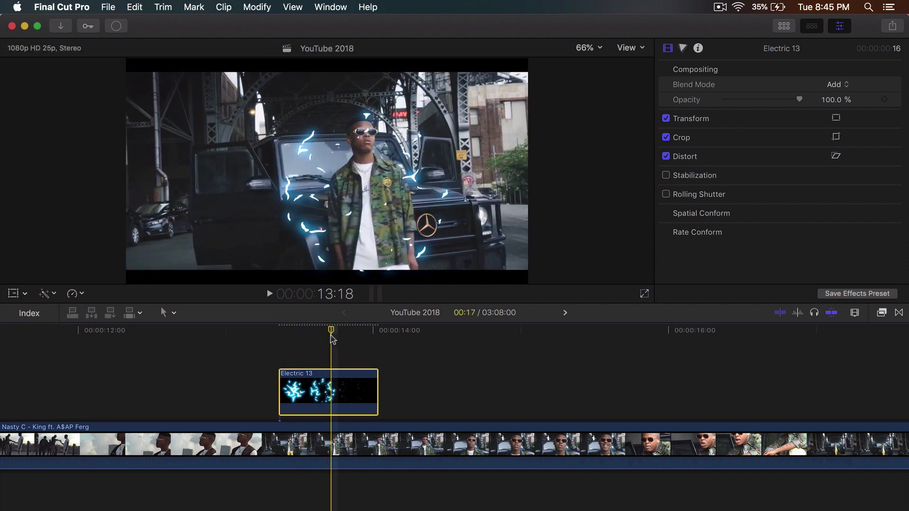
pyautogui.click(327, 329)
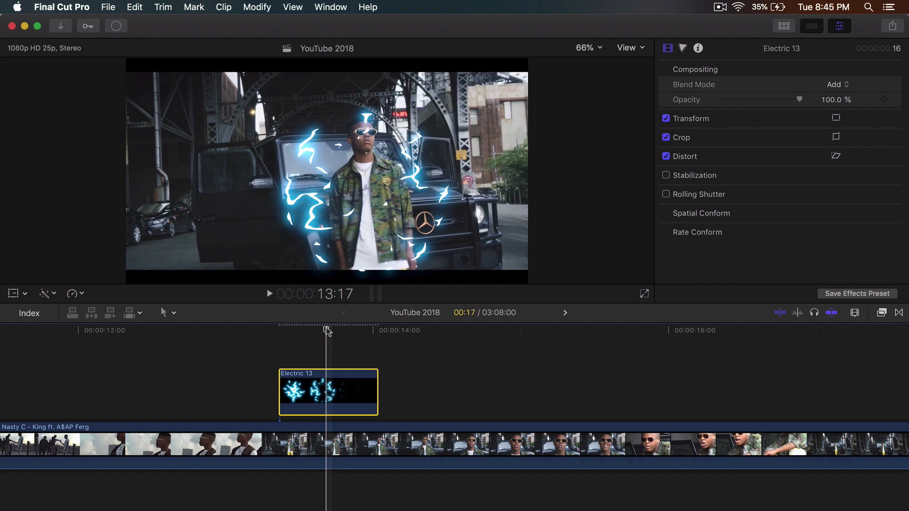
pyautogui.click(325, 329)
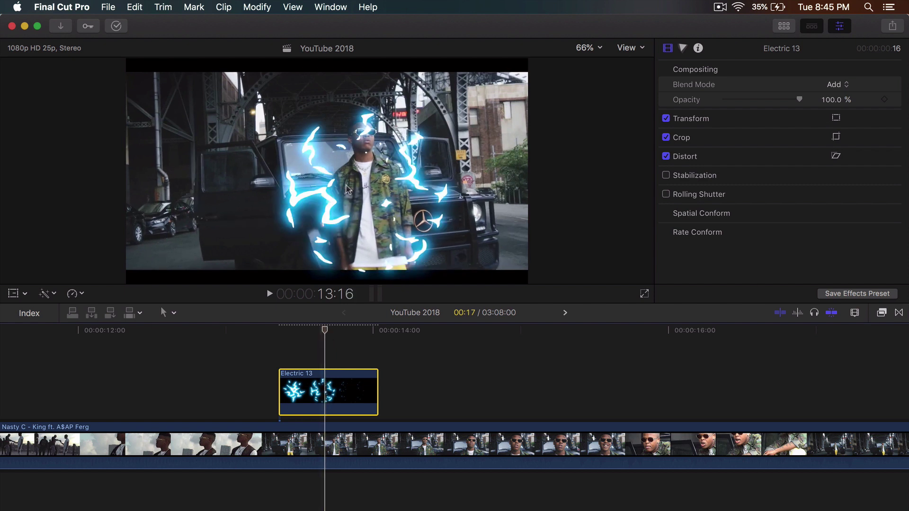
pyautogui.click(335, 330)
pyautogui.click(325, 330)
pyautogui.click(334, 329)
pyautogui.click(313, 330)
pyautogui.click(325, 330)
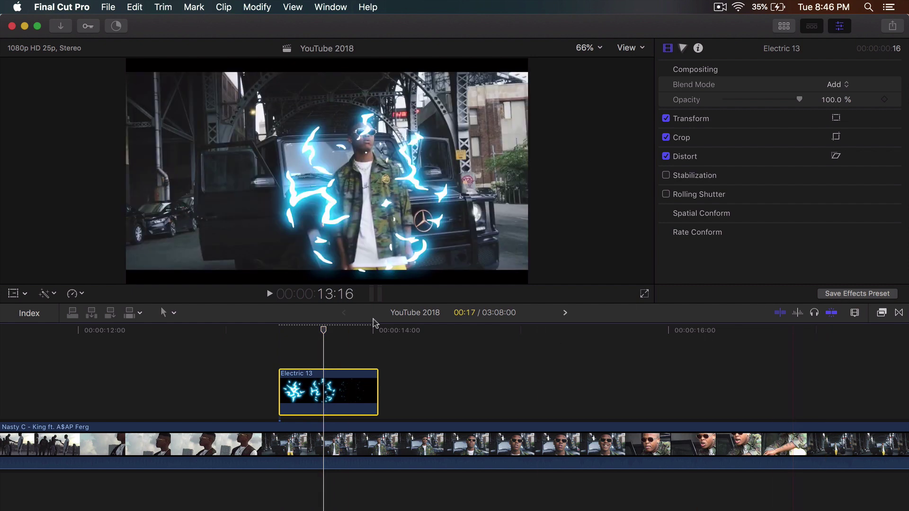
# - Find Draw Mask among the mask effects and apply it to the Electric 13 clip
pyautogui.click(882, 314)
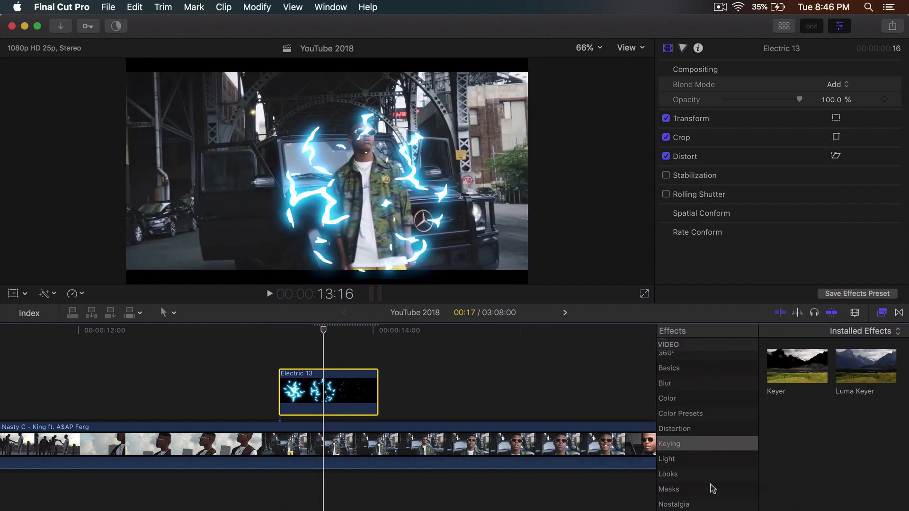
pyautogui.scroll(-1, 712, 489)
pyautogui.click(695, 473)
pyautogui.click(764, 365)
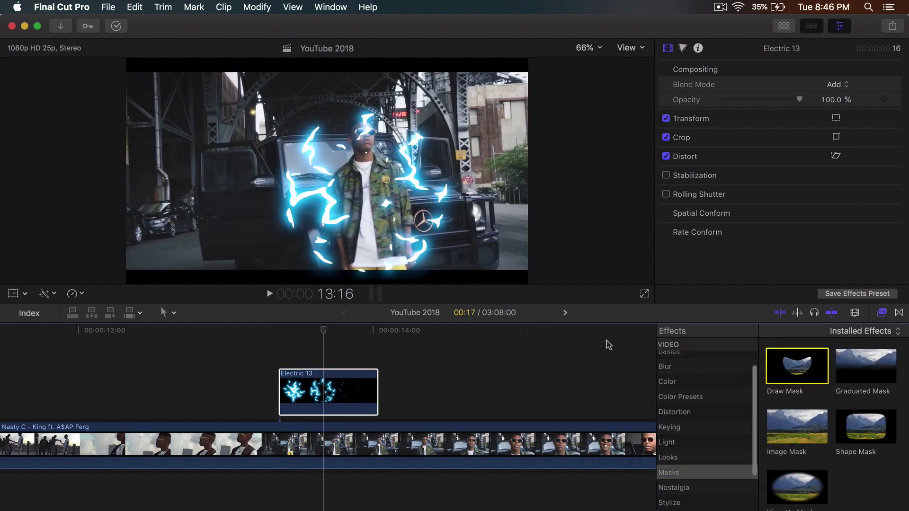
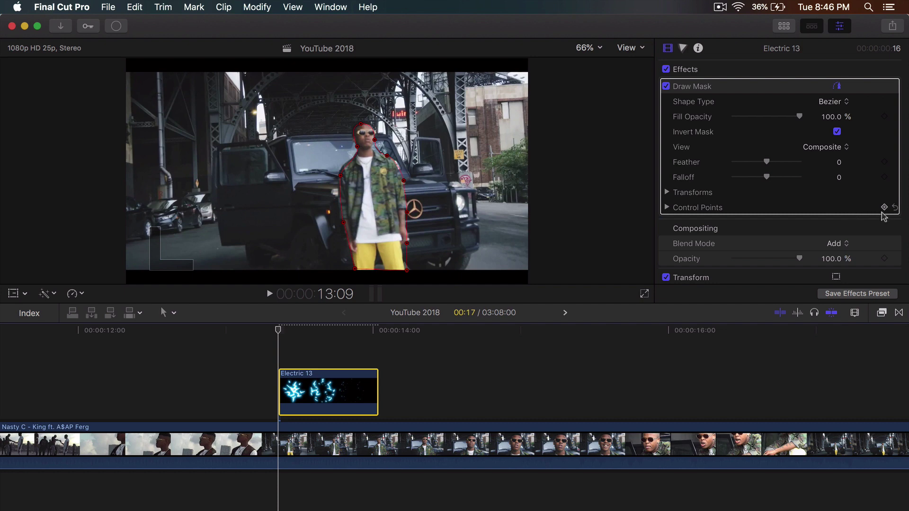
# - Keyframe the Draw Mask control points at 13:09 and reshape the mask around the performer at 13:15
pyautogui.click(884, 207)
pyautogui.click(314, 338)
pyautogui.moveTo(354, 266); pyautogui.dragTo(347, 269)
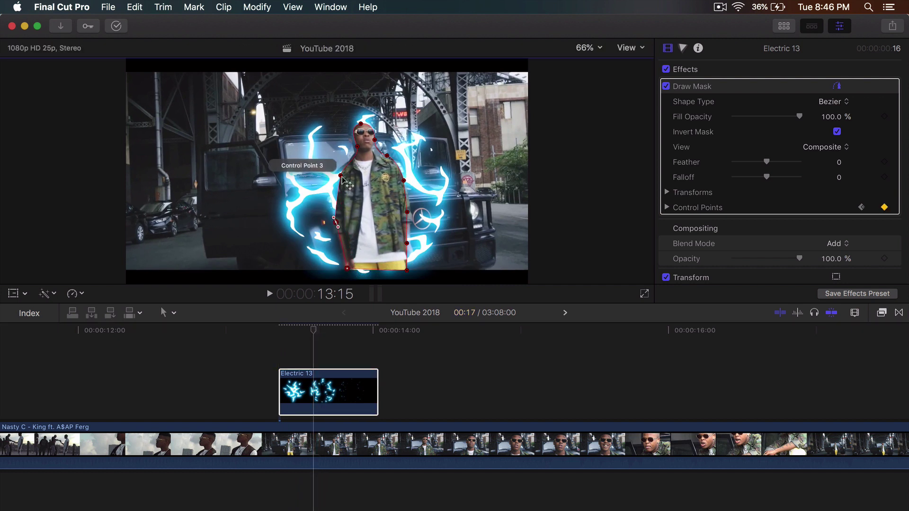
pyautogui.moveTo(341, 178); pyautogui.dragTo(333, 177)
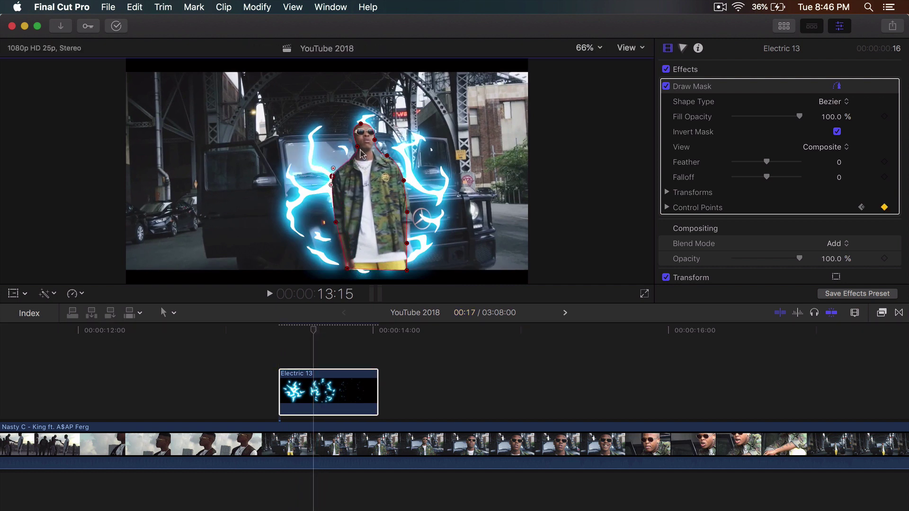
pyautogui.moveTo(357, 146); pyautogui.dragTo(379, 135)
pyautogui.click(357, 122)
pyautogui.click(375, 138)
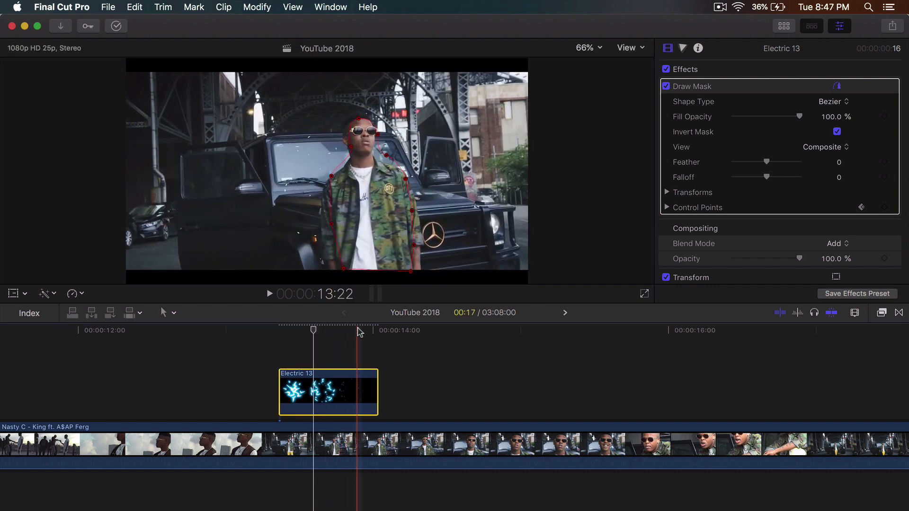
# - Reshape the Draw Mask at 13:23 to follow the performer's jacket, shoulders and head, and check the mask at 13:12
pyautogui.moveTo(375, 331); pyautogui.dragTo(367, 331)
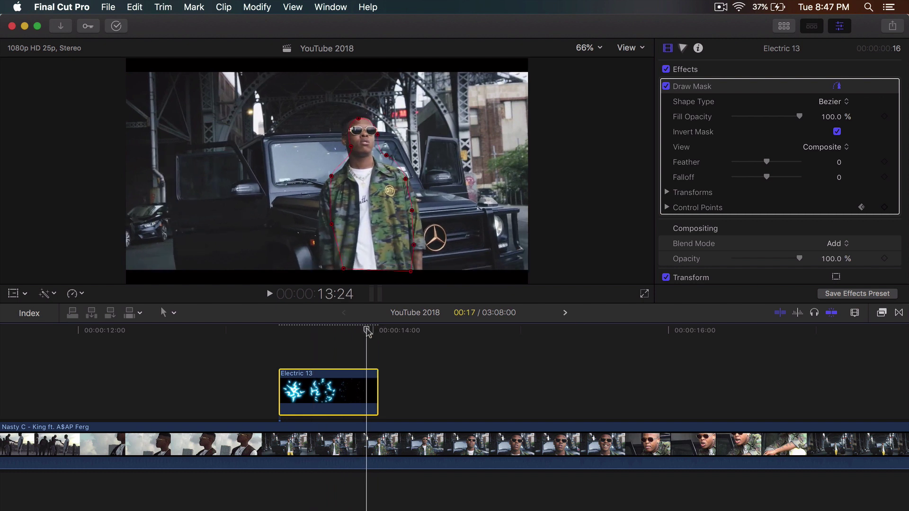
pyautogui.click(348, 268)
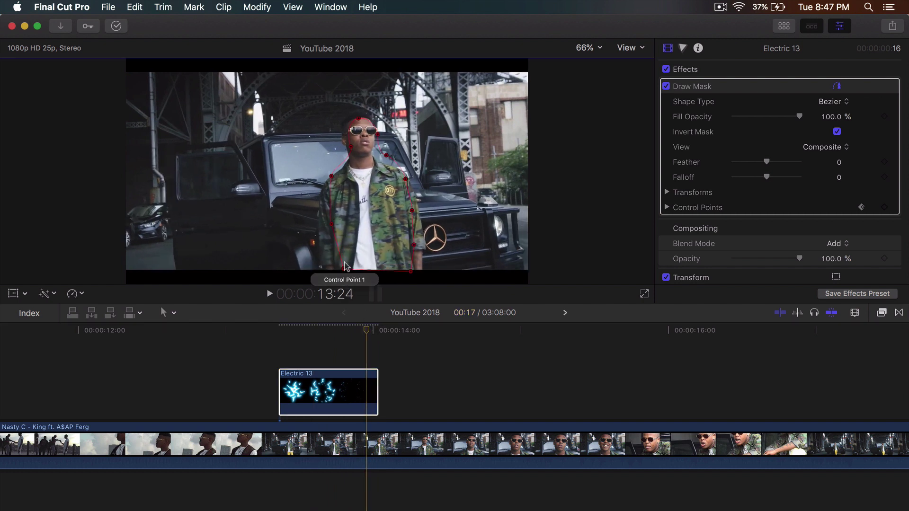
pyautogui.press('Left')
pyautogui.moveTo(343, 271); pyautogui.dragTo(317, 270)
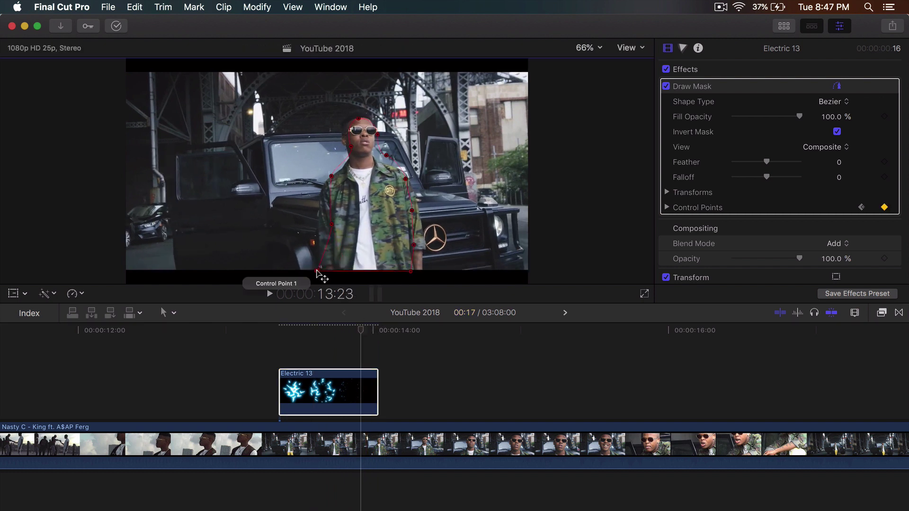
pyautogui.keyDown('alt'); pyautogui.click(328, 222); pyautogui.keyUp('alt')
pyautogui.moveTo(315, 226); pyautogui.dragTo(317, 229)
pyautogui.keyDown('alt'); pyautogui.click(322, 181); pyautogui.keyUp('alt')
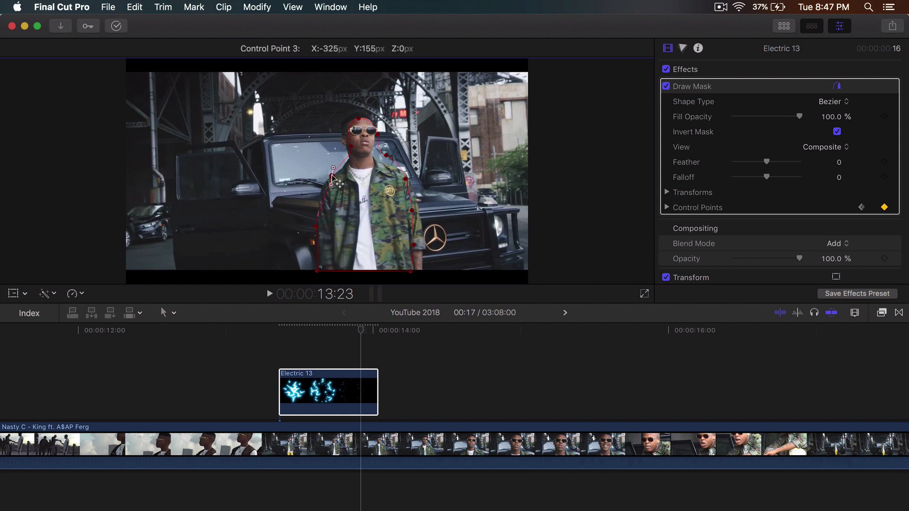
pyautogui.keyDown('alt'); pyautogui.click(345, 153); pyautogui.keyUp('alt')
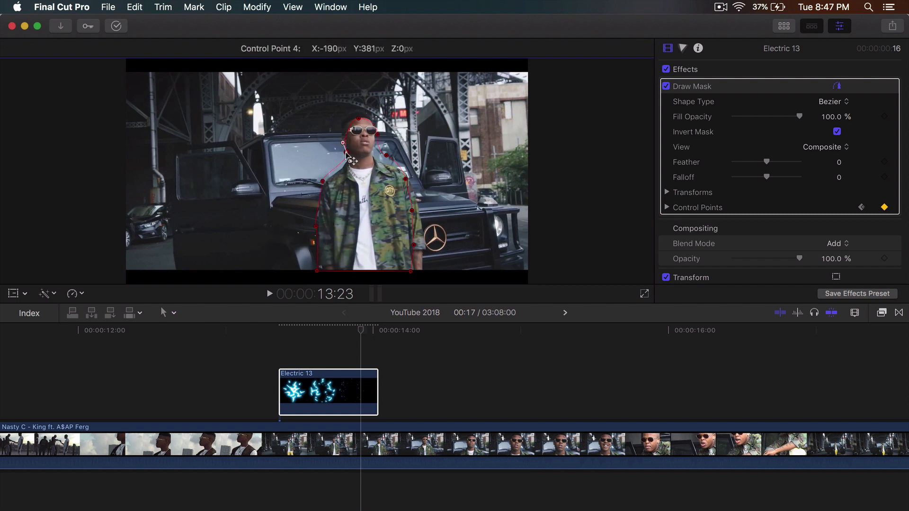
pyautogui.moveTo(358, 122)
pyautogui.mouseDown()
pyautogui.moveTo(351, 113)
pyautogui.moveTo(367, 116)
pyautogui.mouseUp()
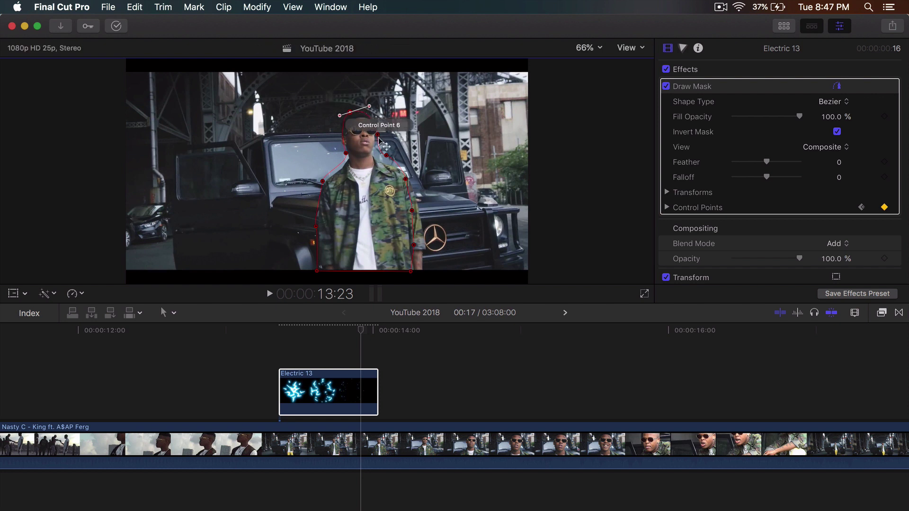
pyautogui.moveTo(396, 166); pyautogui.dragTo(381, 163)
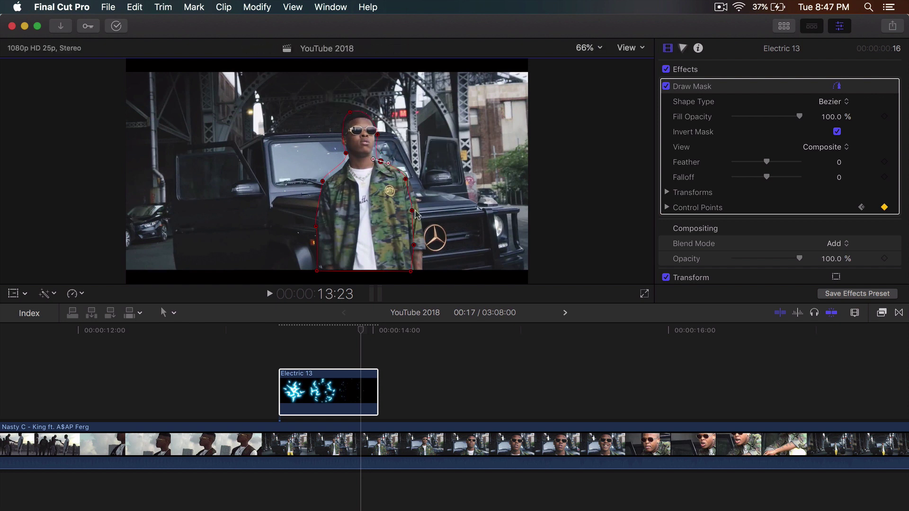
pyautogui.moveTo(410, 271); pyautogui.dragTo(421, 273)
pyautogui.moveTo(310, 334); pyautogui.dragTo(300, 334)
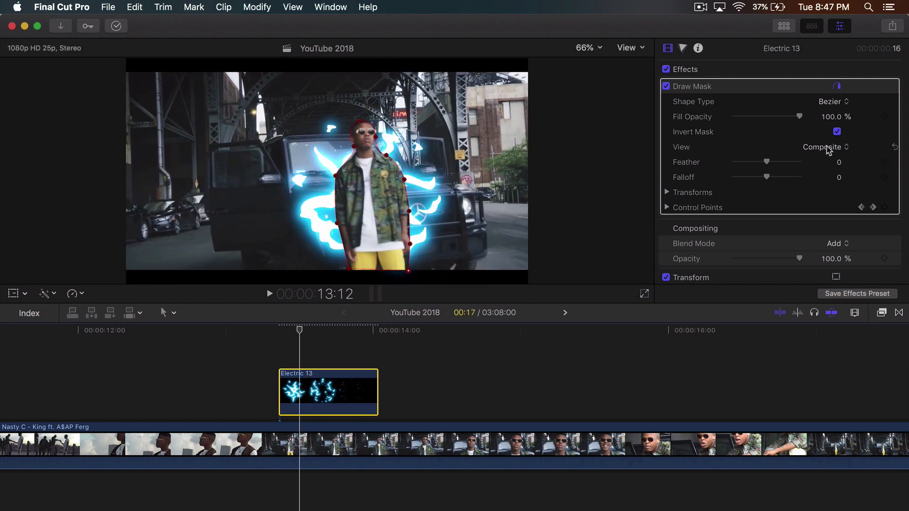
# - Set the Draw Mask feather to -9.0 on the Electric 13 clip and play back the section to check the mask
pyautogui.moveTo(767, 165); pyautogui.dragTo(760, 165)
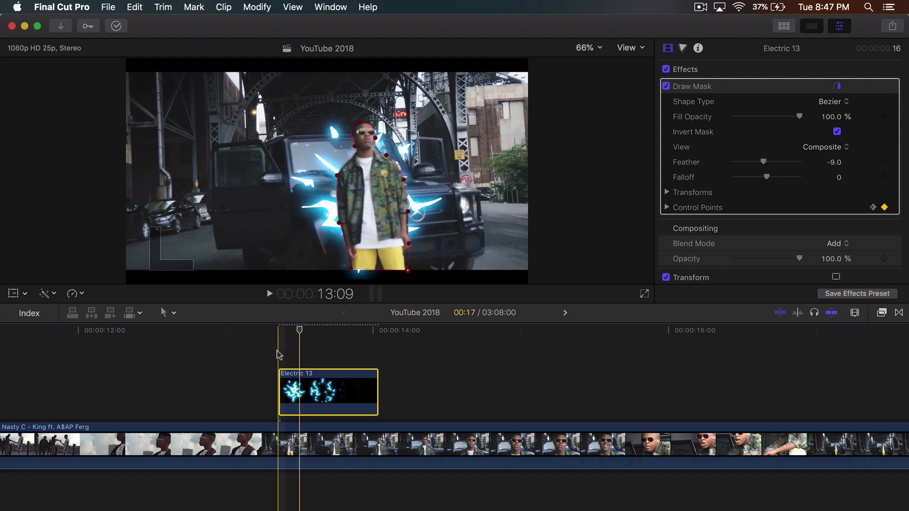
pyautogui.moveTo(300, 331); pyautogui.dragTo(268, 332)
pyautogui.press('/')
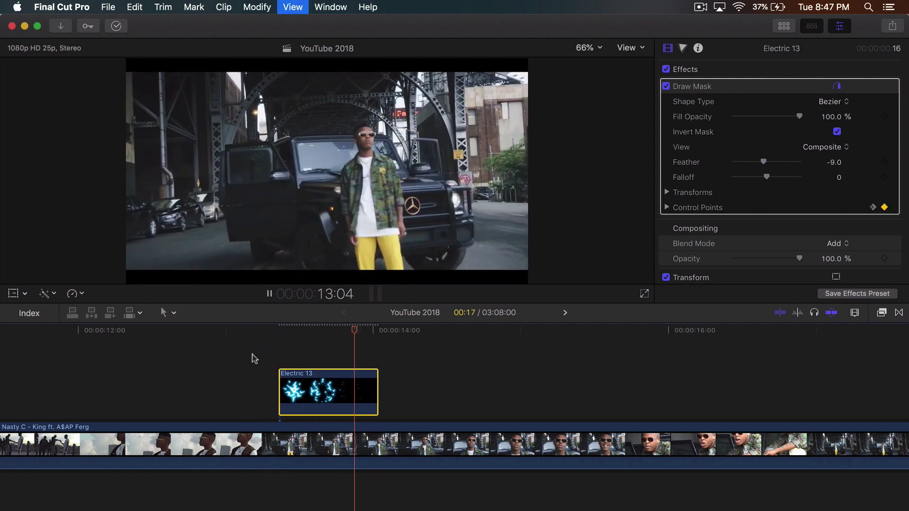
pyautogui.press('space')
pyautogui.click(303, 330)
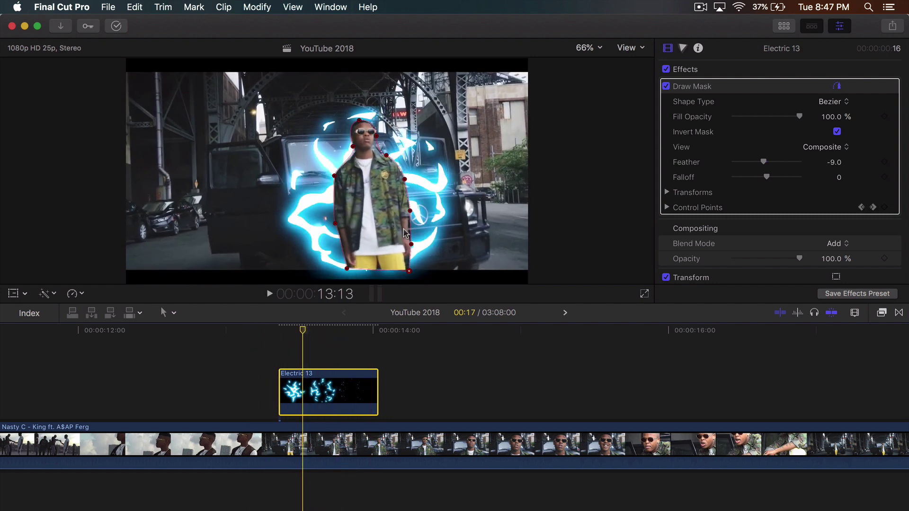
# - Combine the main music video clip and the connected Electric 13 clip into one compound clip with the default name
pyautogui.click(361, 447)
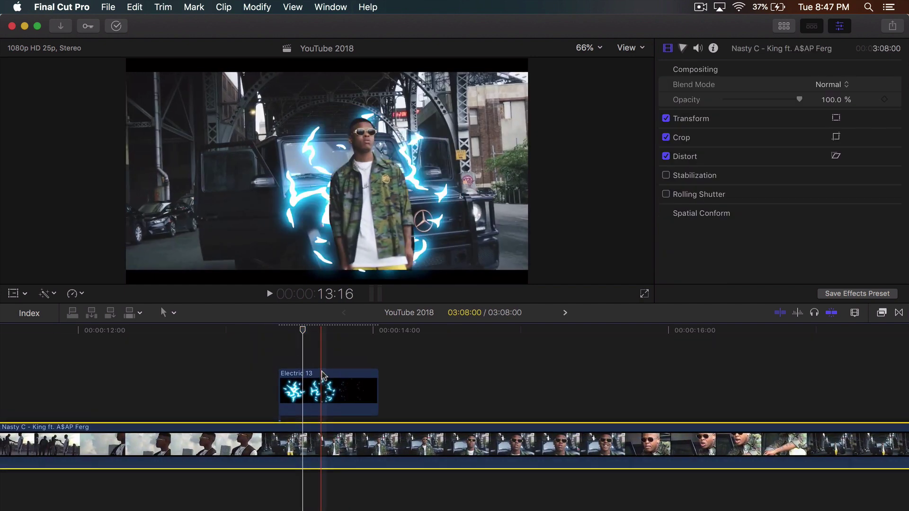
pyautogui.keyDown('super'); pyautogui.click(331, 364); pyautogui.keyUp('super')
pyautogui.hotkey('alt', 'g')
pyautogui.press('Return')
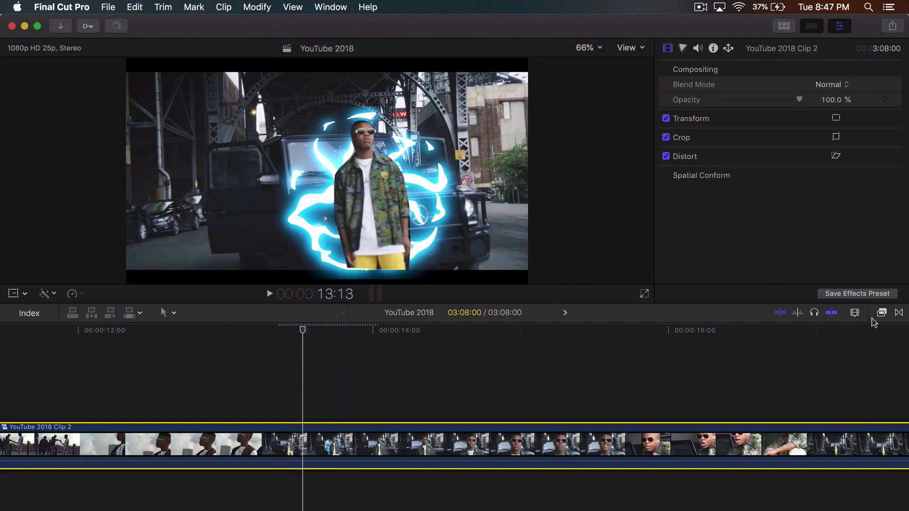
# - Find the Letterbox video effect and apply it to the new compound clip
pyautogui.click(872, 317)
pyautogui.scroll(3, 723, 374)
pyautogui.click(701, 345)
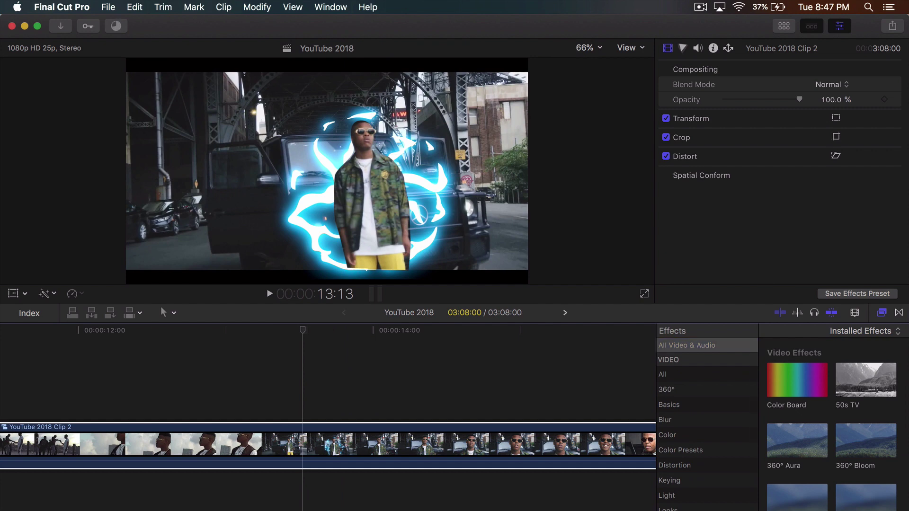
pyautogui.moveTo(797, 366); pyautogui.dragTo(501, 445)
pyautogui.click(881, 313)
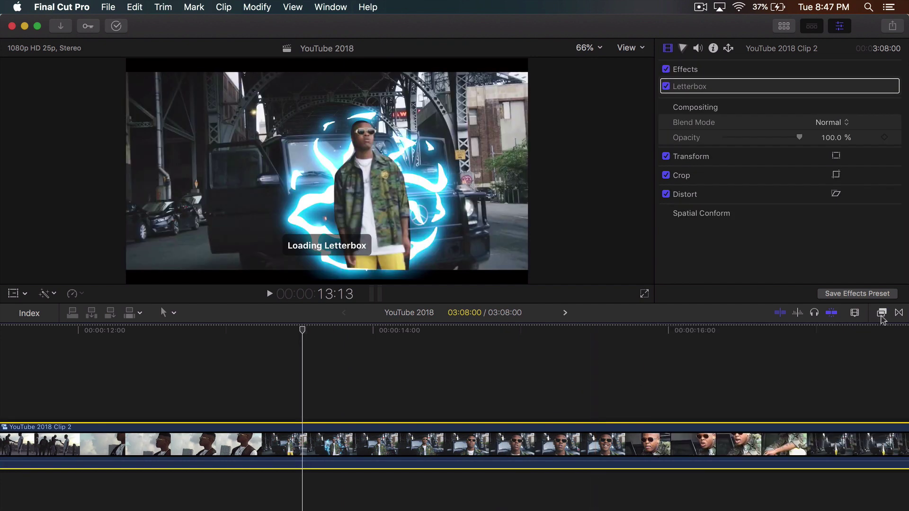
# - Set the Letterbox border size to 5.12, keeping the offset at 0, and play back the compound clip
pyautogui.click(875, 87)
pyautogui.moveTo(767, 120); pyautogui.dragTo(785, 118)
pyautogui.press('super+z')
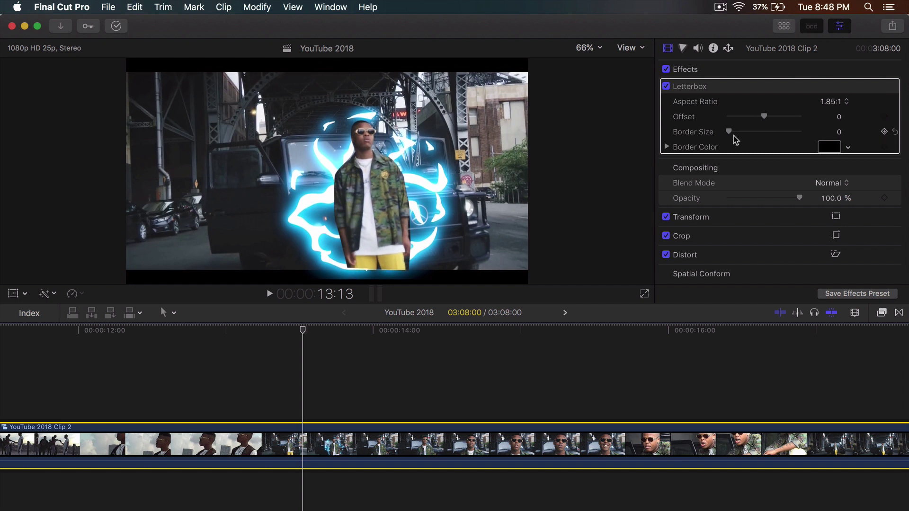
pyautogui.moveTo(737, 135); pyautogui.dragTo(765, 137)
pyautogui.press('space')
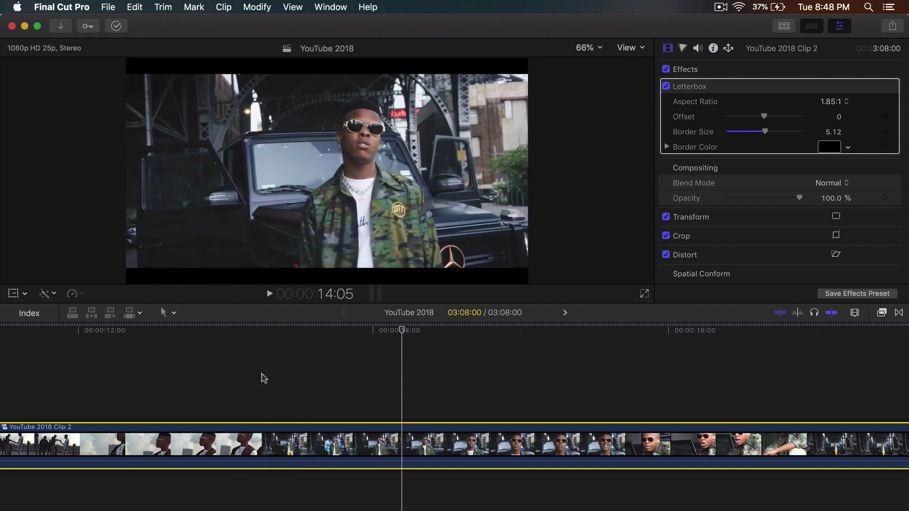
pyautogui.press('space')
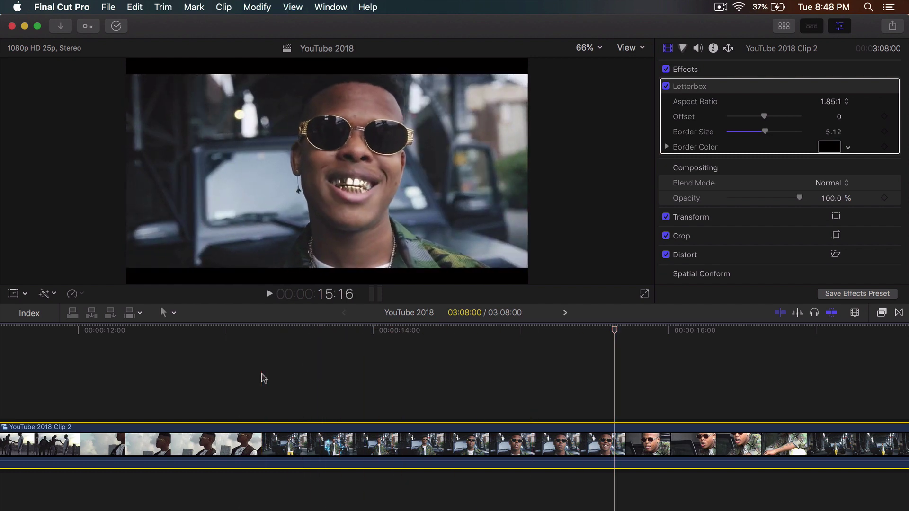